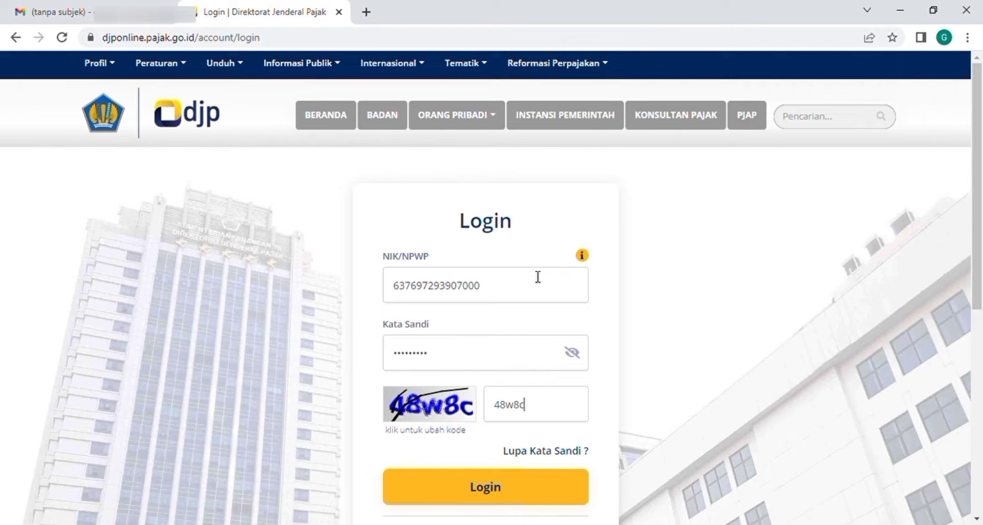
- Log in to the DJP Online account and review the withholding slip PDF open in Gmail
left_click(463, 486)
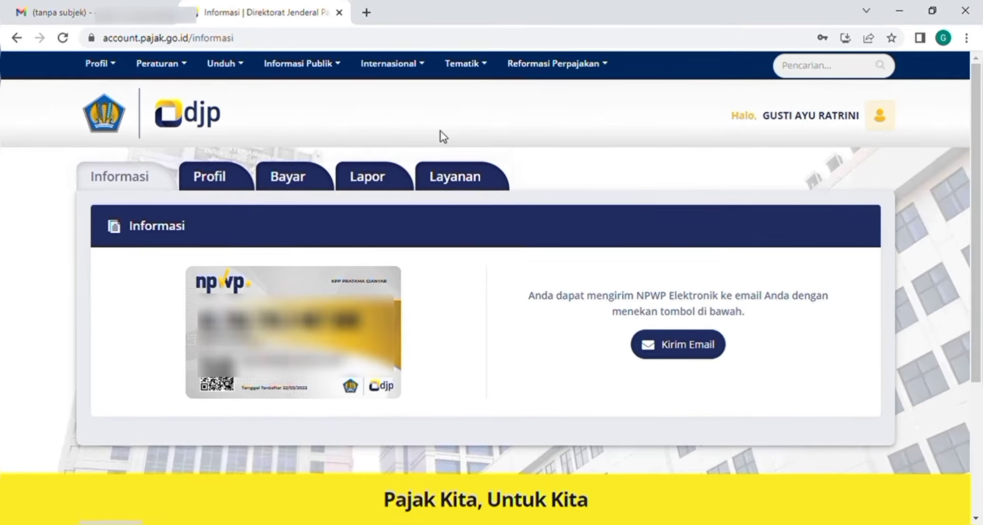
left_click(114, 15)
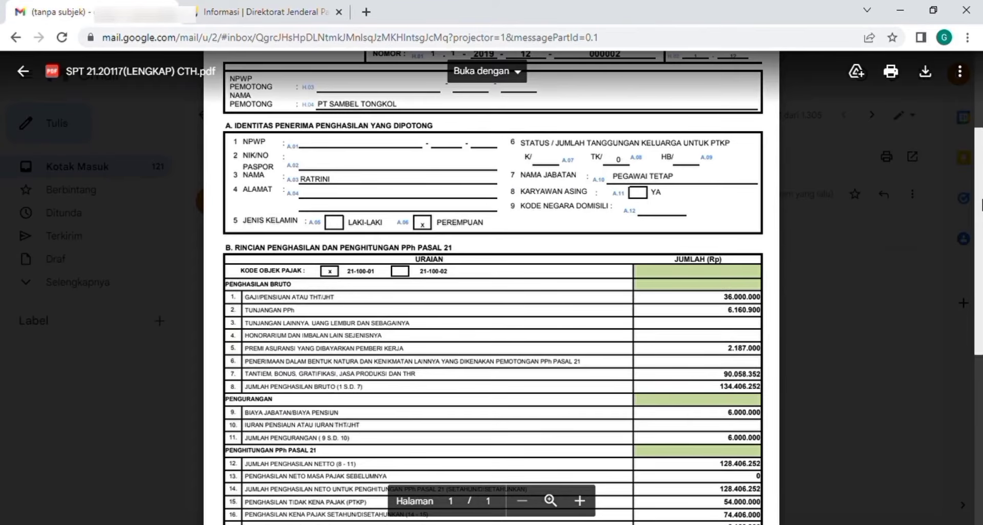
left_click_drag(982, 200, 982, 158)
scroll(981, 162, "down", 1)
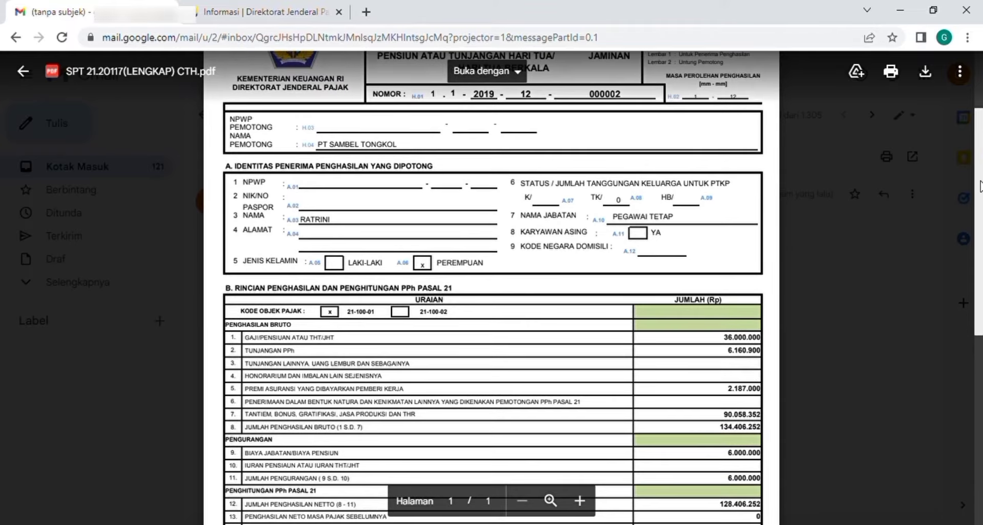
left_click(237, 7)
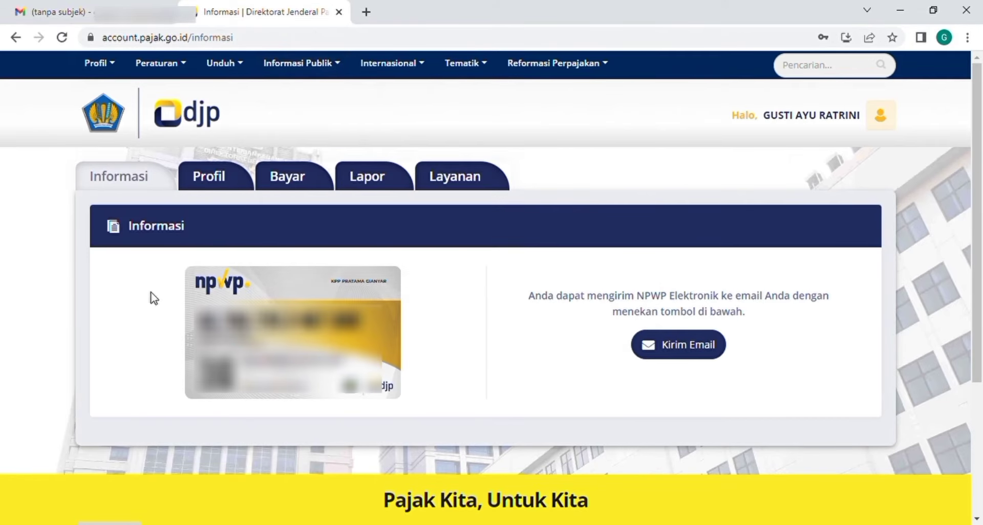
- Open e-Filing from the account's reporting section and start creating a new SPT
left_click(384, 191)
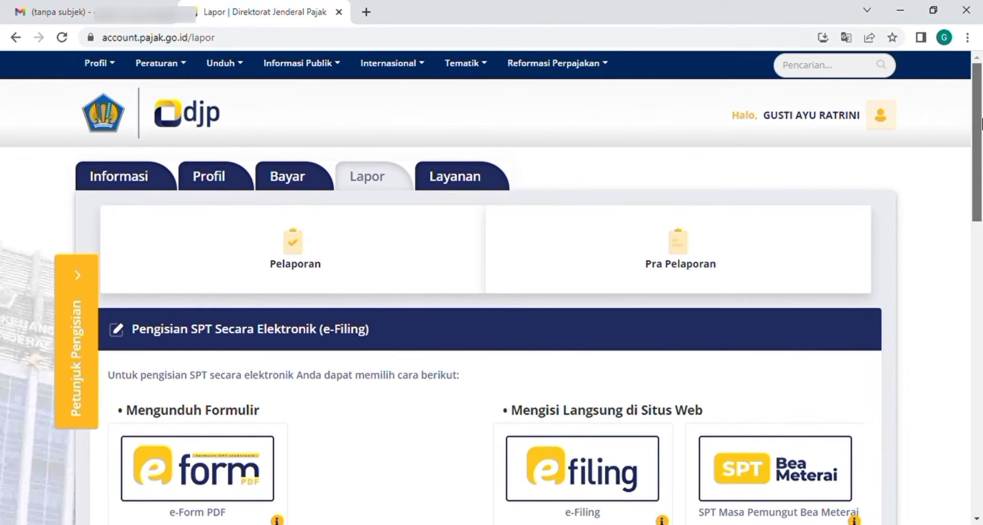
left_click_drag(975, 142, 972, 180)
scroll(832, 193, "down", 1)
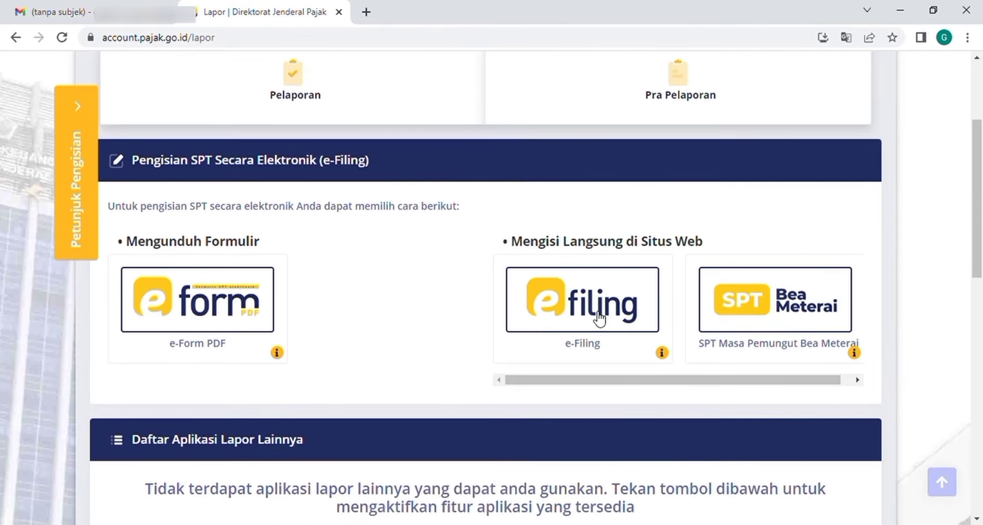
left_click(599, 318)
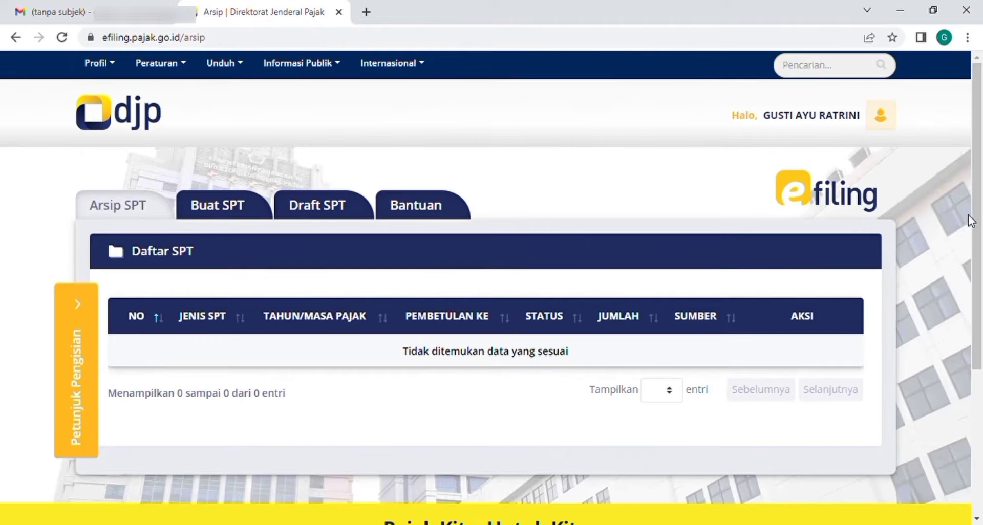
left_click_drag(972, 219, 970, 257)
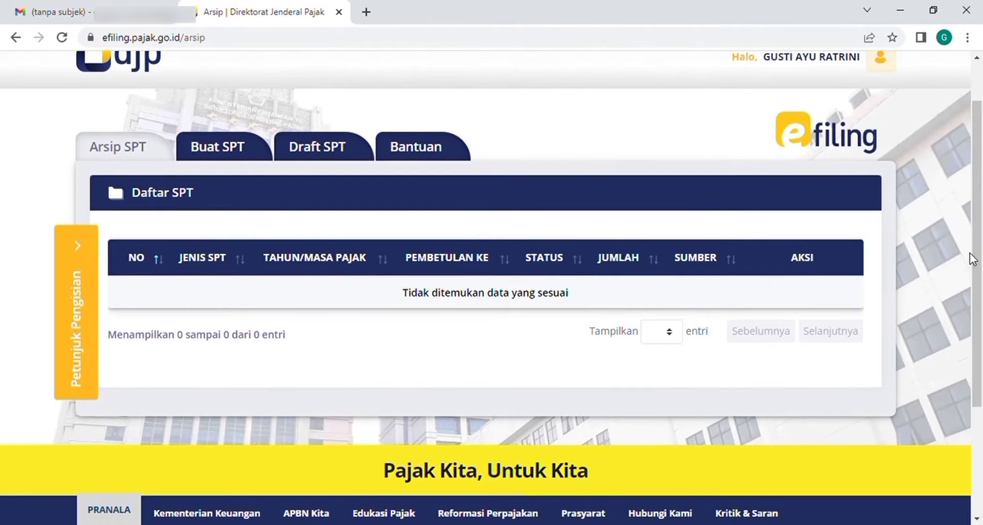
left_click(220, 149)
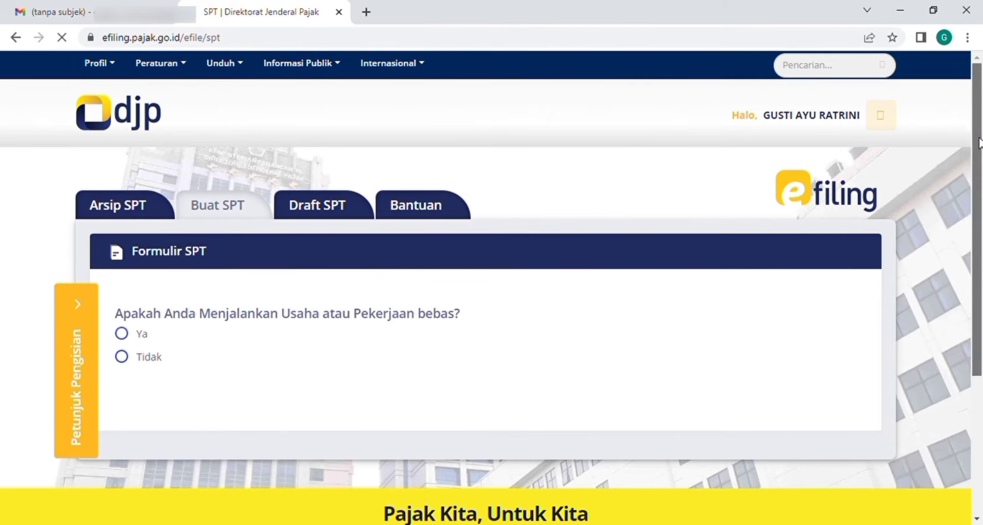
- Answer "Tidak" to the questions on business or freelance work, separate spousal tax obligations and gross income under 60 million rupiah
scroll(960, 189, "down", 2)
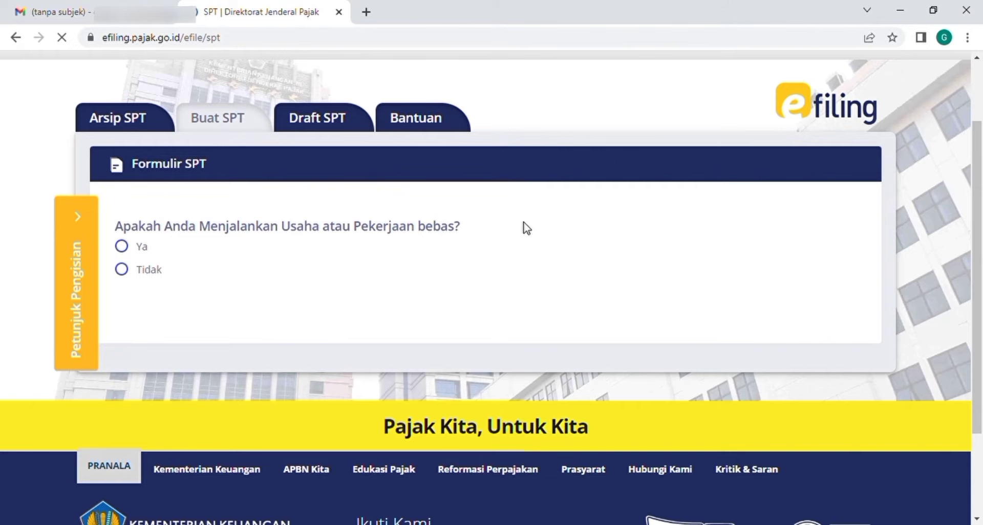
left_click(130, 278)
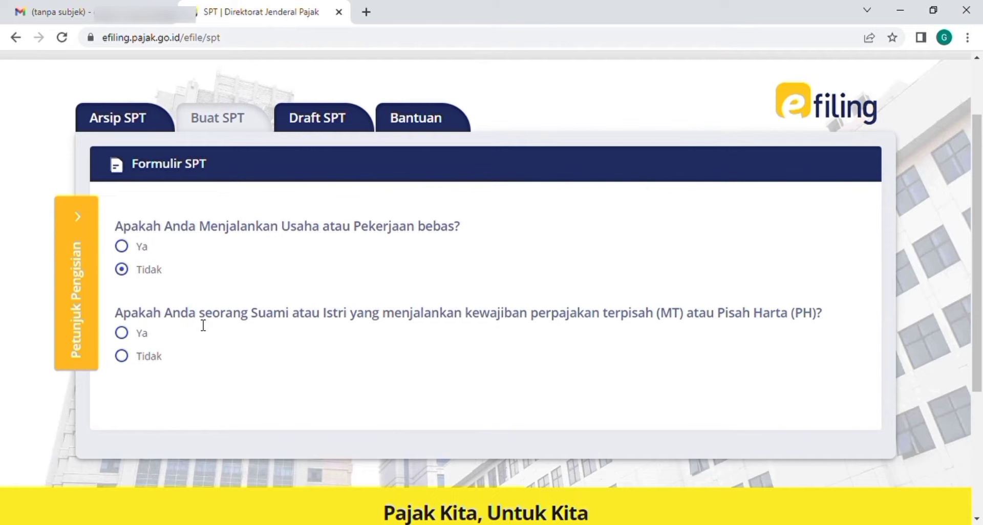
left_click(123, 357)
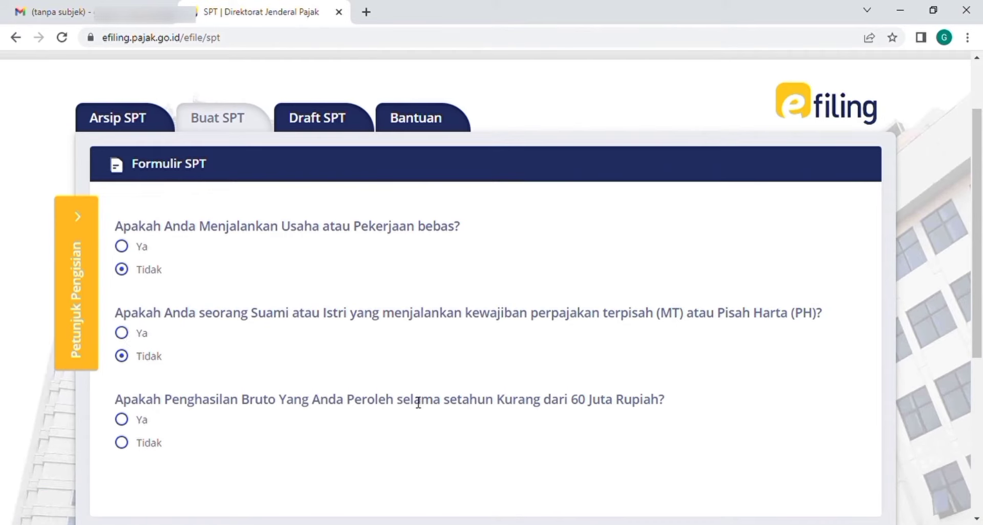
left_click_drag(981, 306, 965, 346)
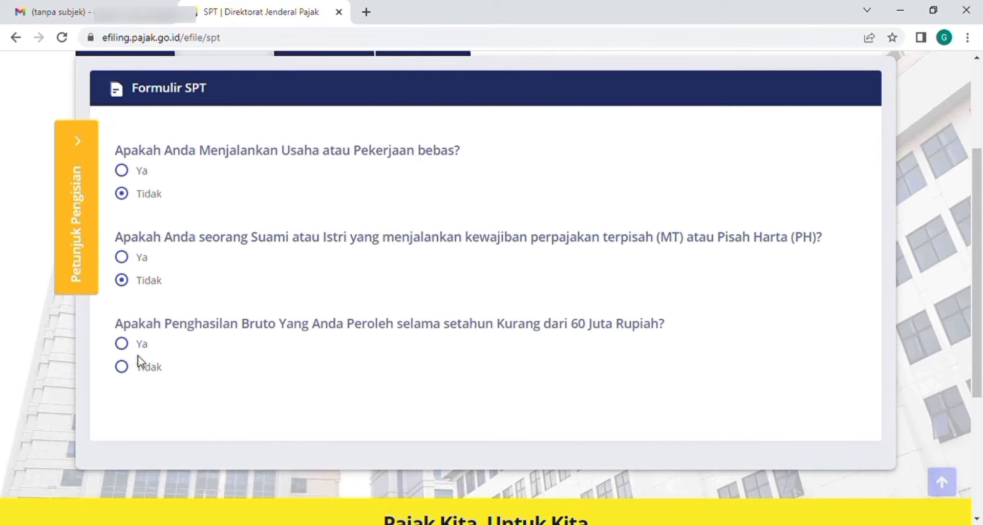
left_click(123, 366)
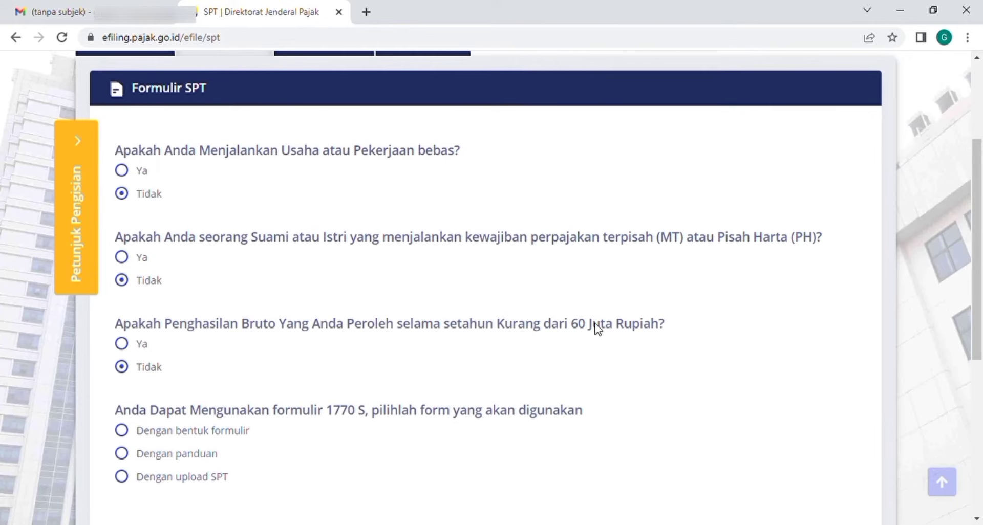
- Choose the "Dengan panduan" method and open the guided SPT 1770 S form
left_click_drag(973, 266, 960, 295)
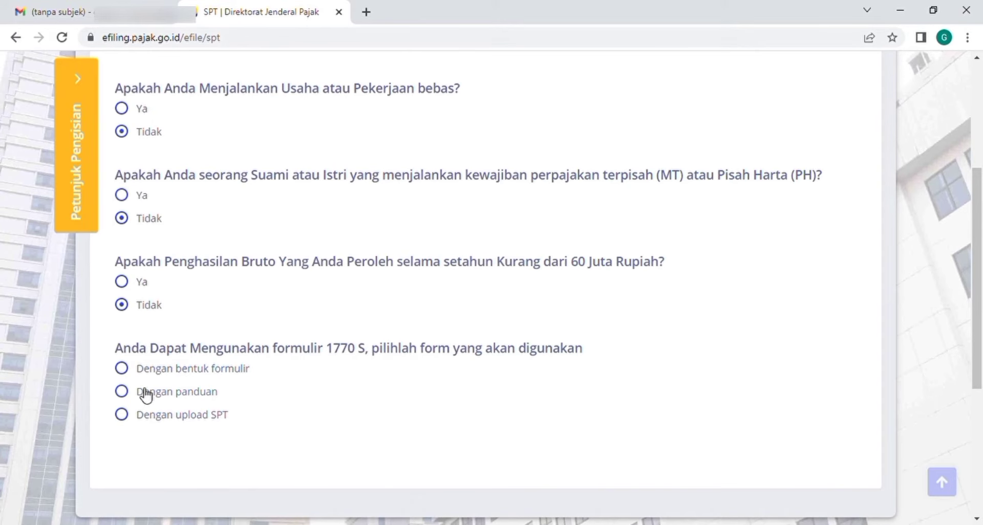
left_click(123, 392)
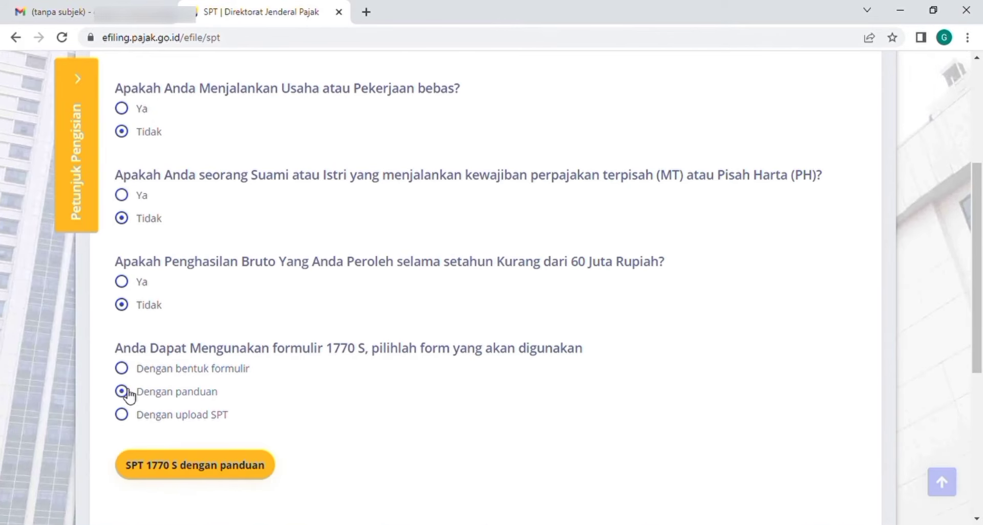
left_click(177, 467)
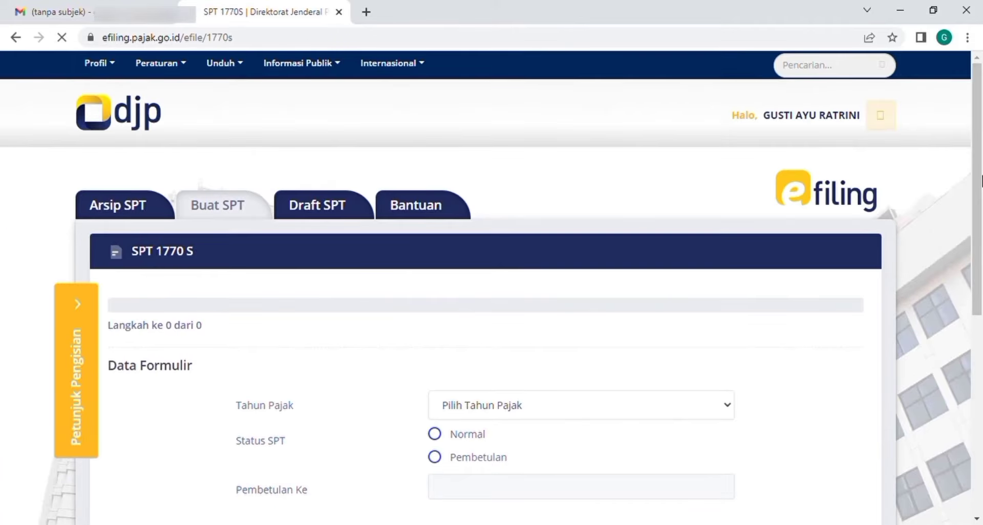
- Set the form data to tax year 2021 with SPT status Normal and continue to page 2
scroll(937, 268, "down", 3)
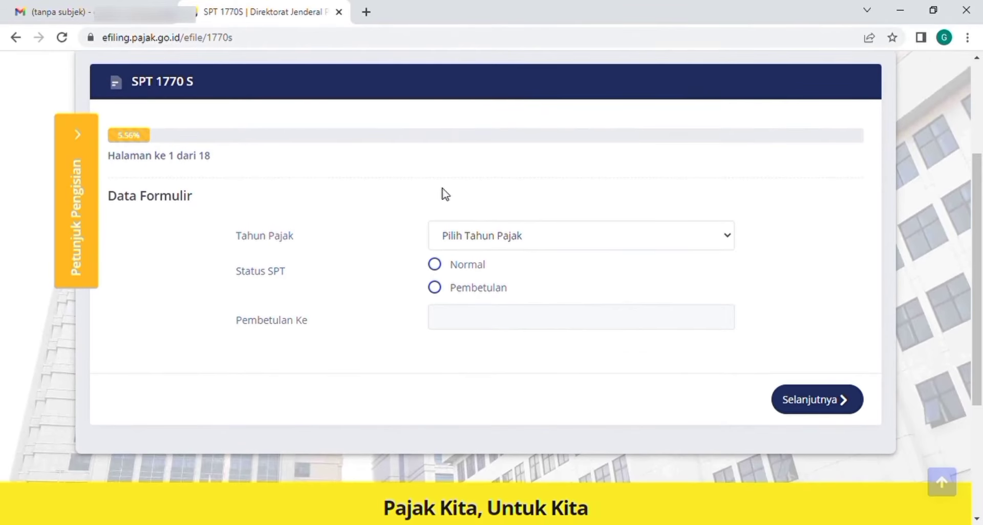
left_click(564, 240)
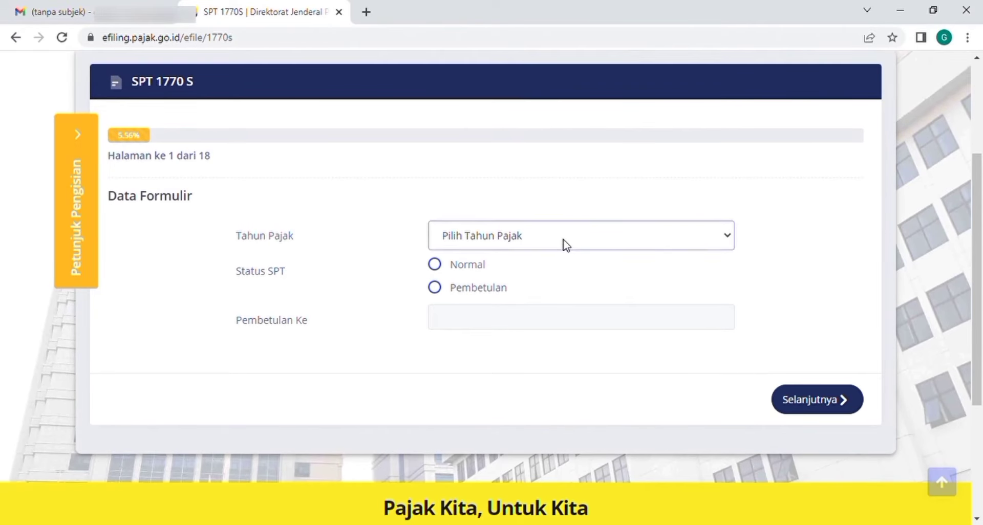
left_click(502, 276)
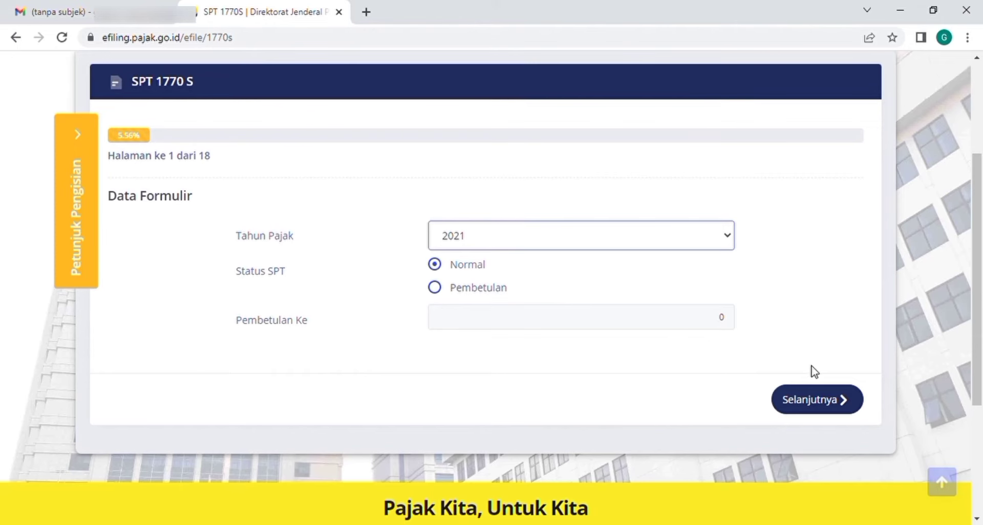
left_click(808, 404)
left_click(808, 403)
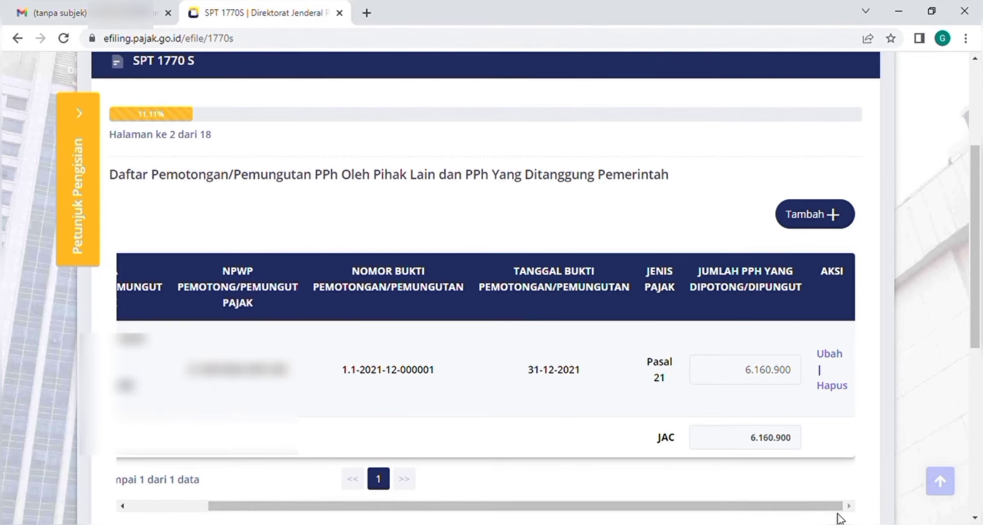
- Start a new withholding slip entry and set its tax type to Pasal 21
left_click(814, 215)
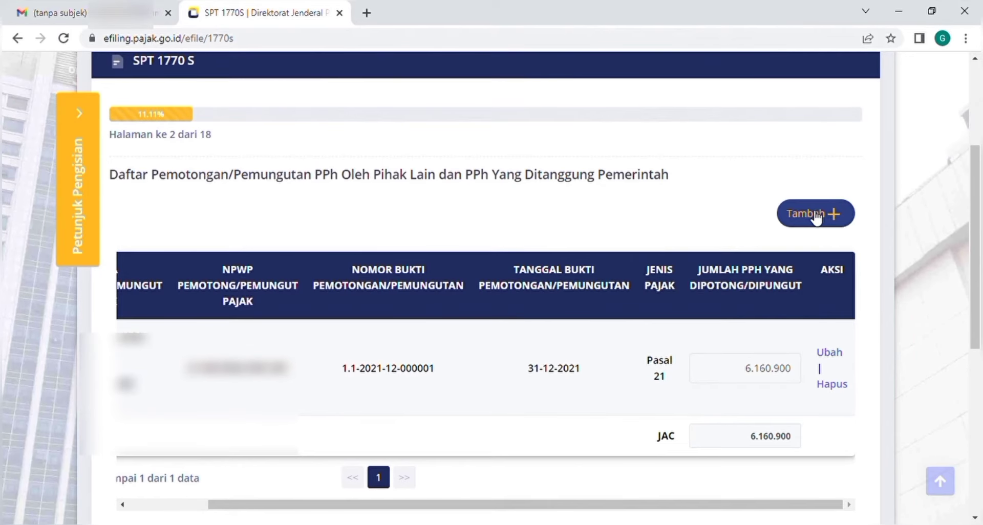
left_click(815, 214)
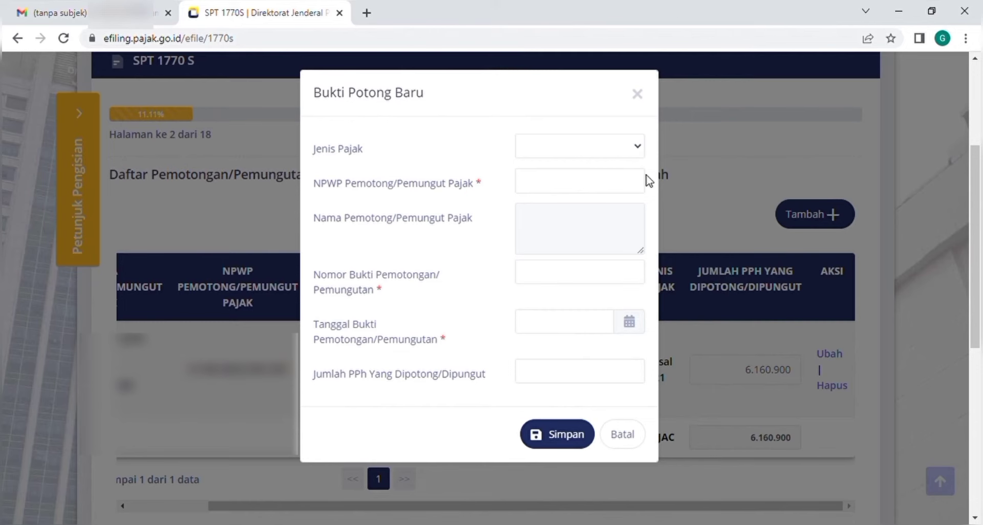
left_click(542, 156)
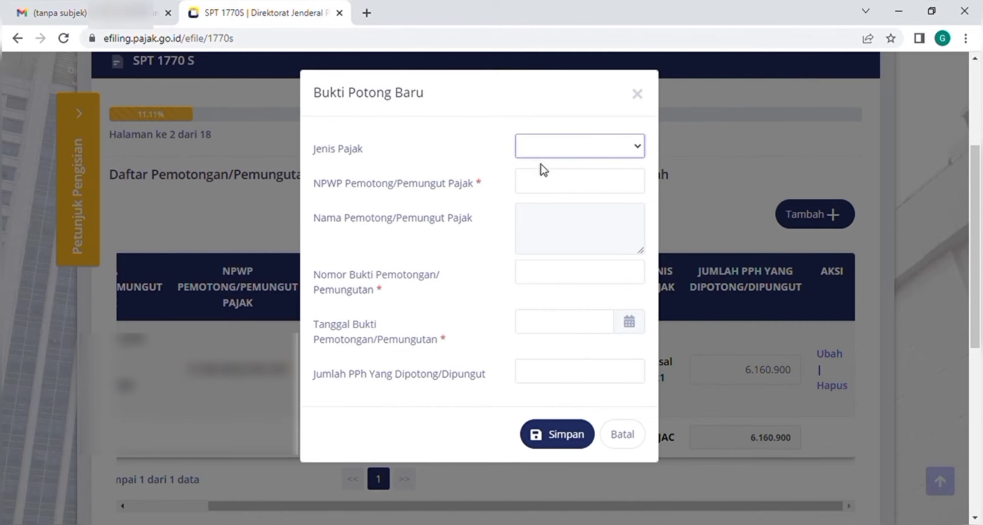
left_click(541, 164)
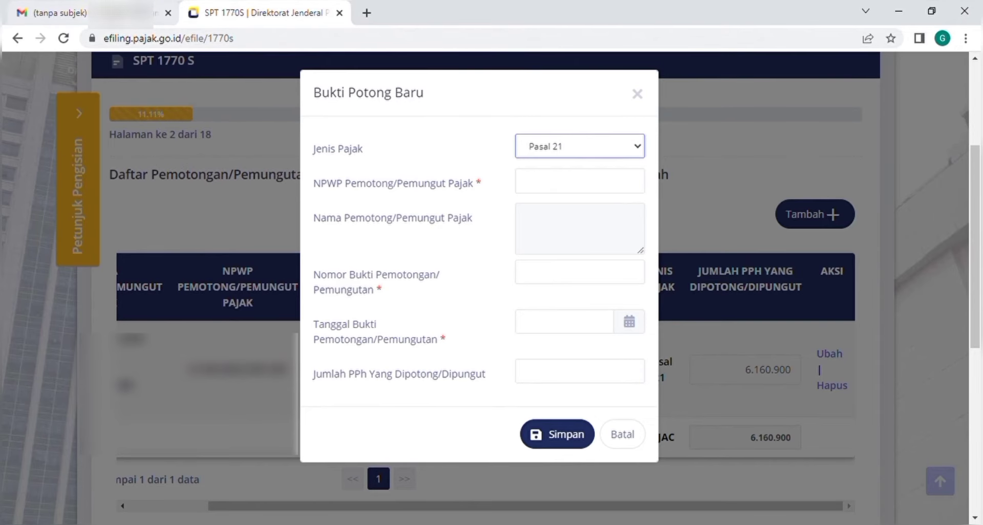
- Examine the Form 1721-A1 PDF in Gmail for the withholder's details, slip number and signing date, and return to the entry form
left_click(61, 12)
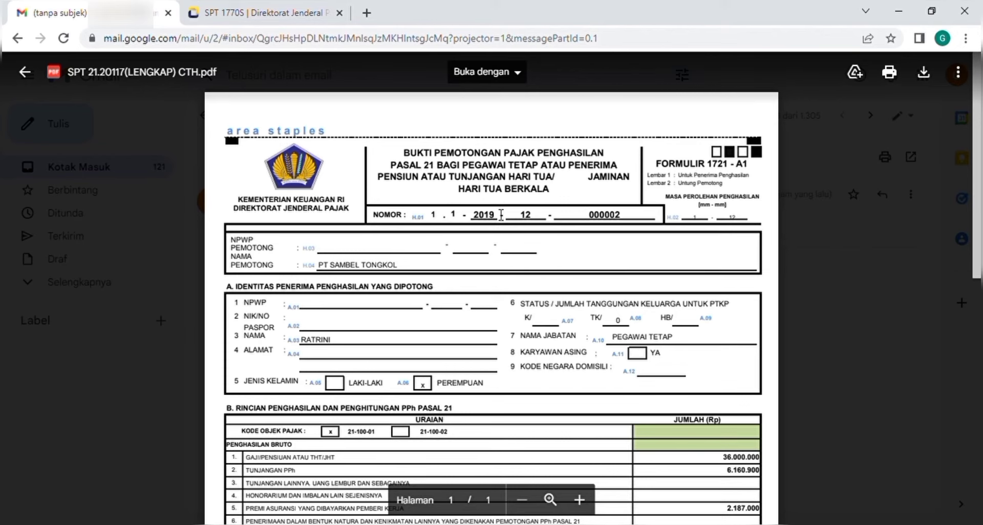
left_click_drag(979, 198, 962, 174)
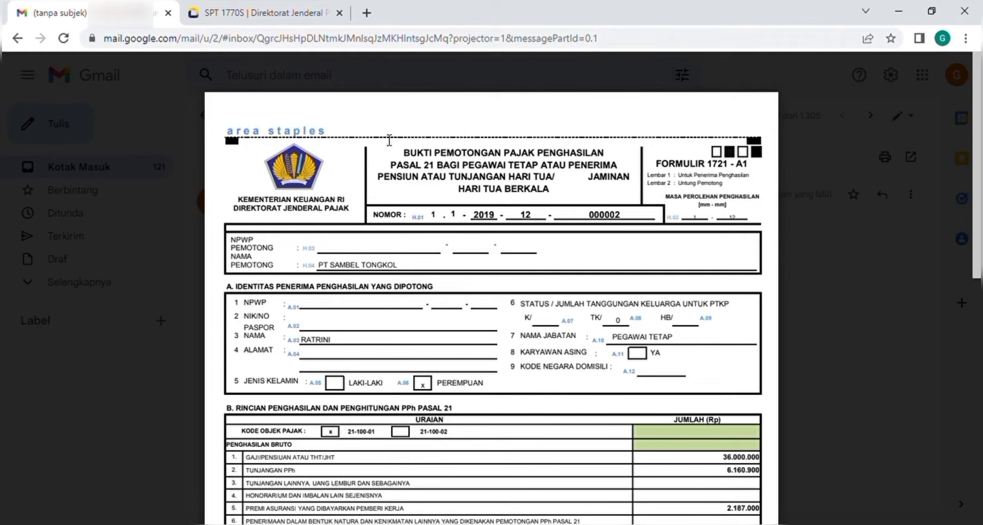
left_click(272, 12)
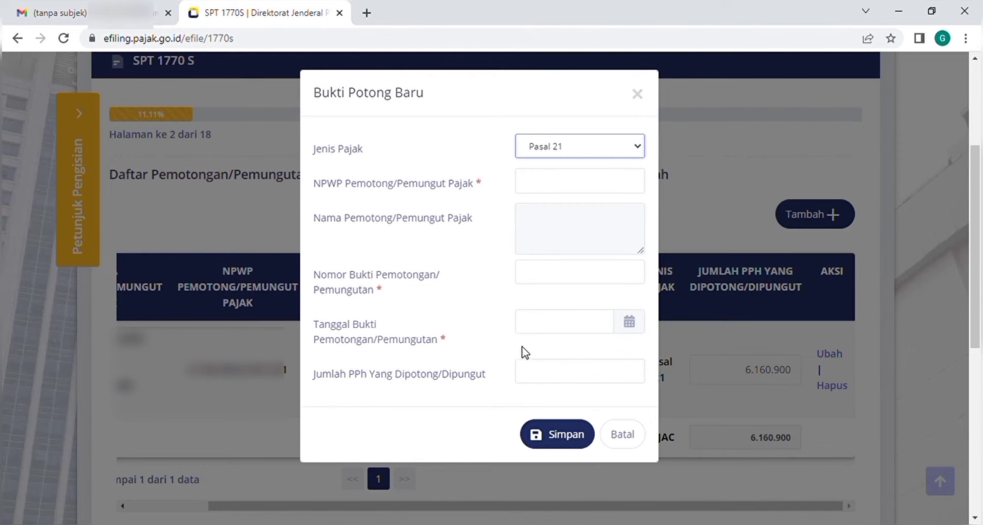
left_click(67, 8)
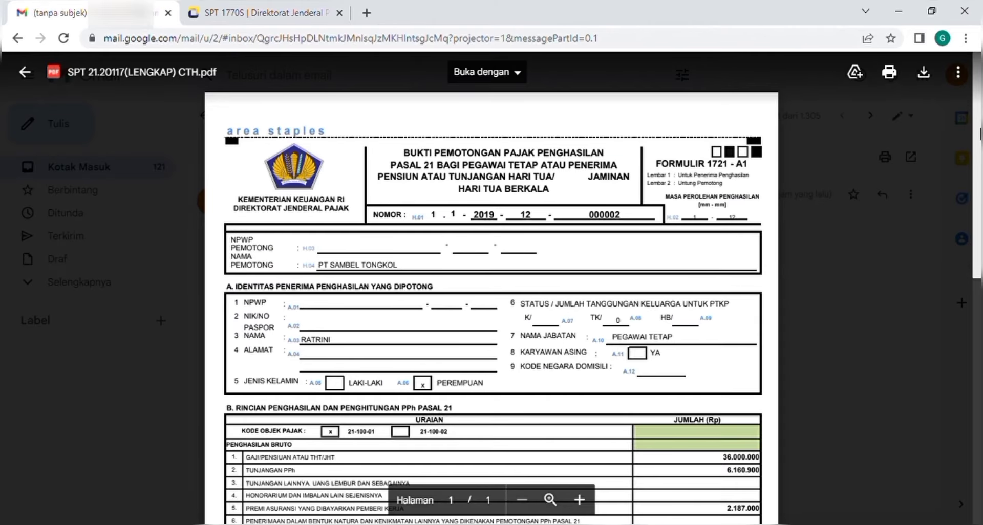
scroll(941, 302, "down", 3)
scroll(900, 406, "down", 2)
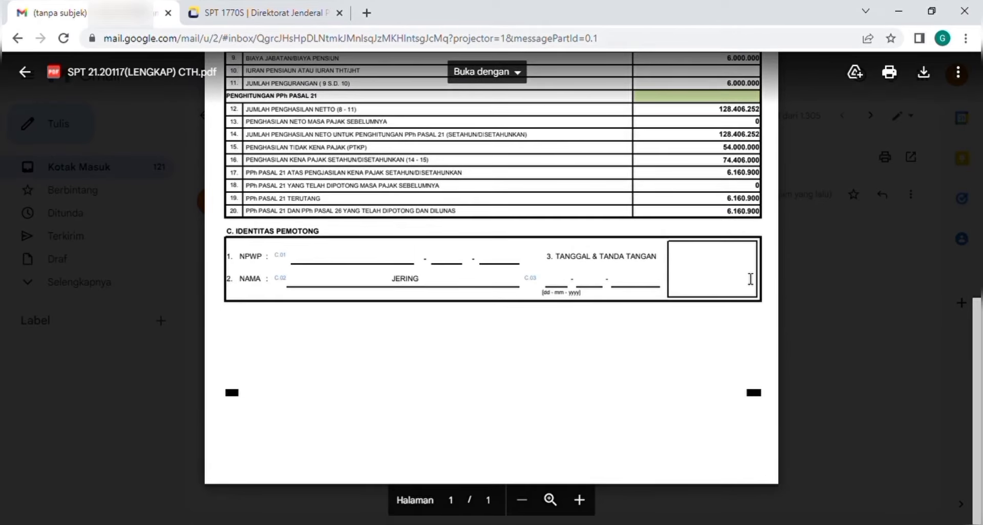
left_click_drag(979, 367, 962, 126)
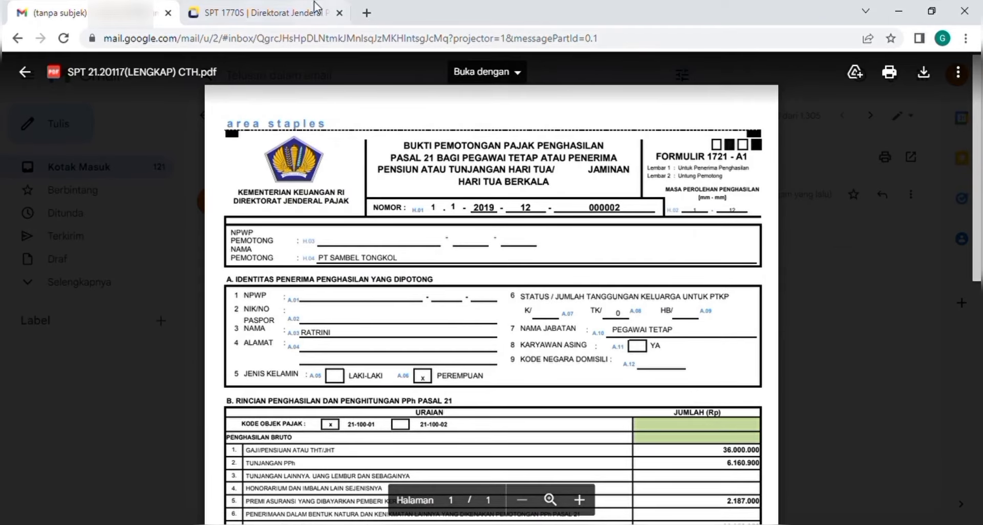
left_click(263, 7)
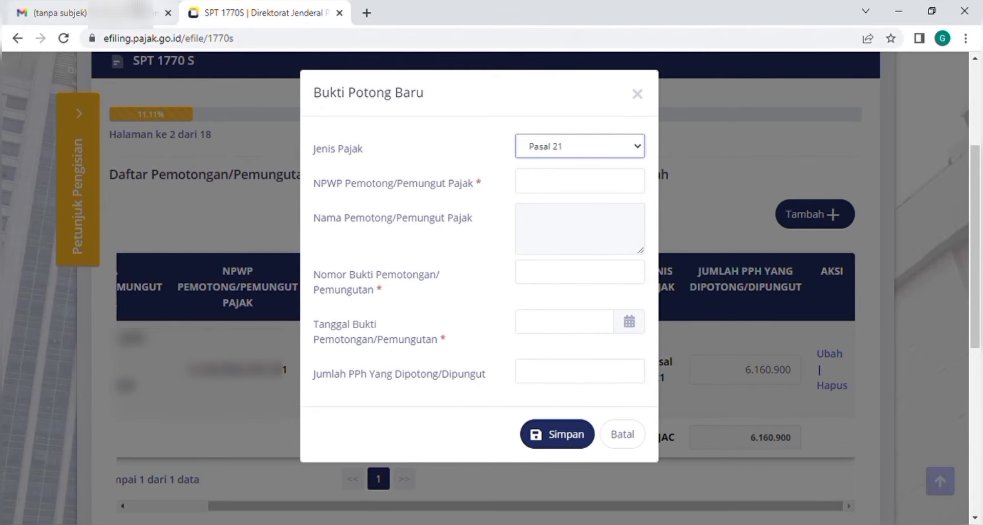
- Check the withheld PPh amount on the Form 1721-A1 slip in Gmail and close the new slip entry without saving
left_click(113, 12)
scroll(933, 338, "down", 9)
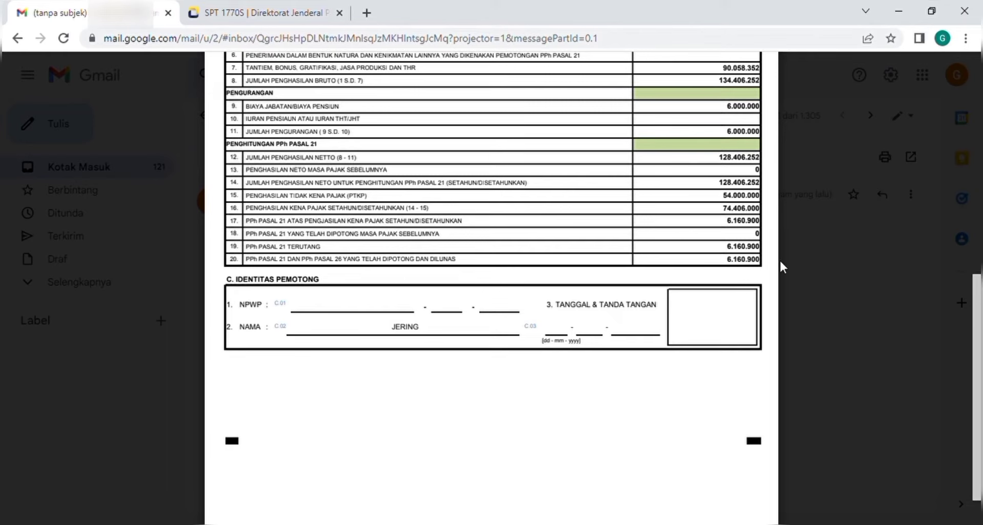
left_click(236, 12)
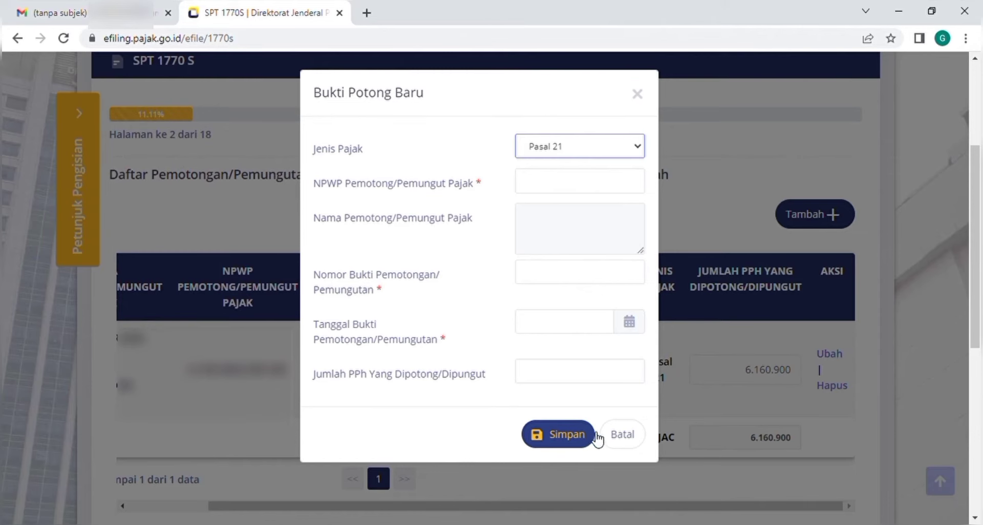
left_click(735, 441)
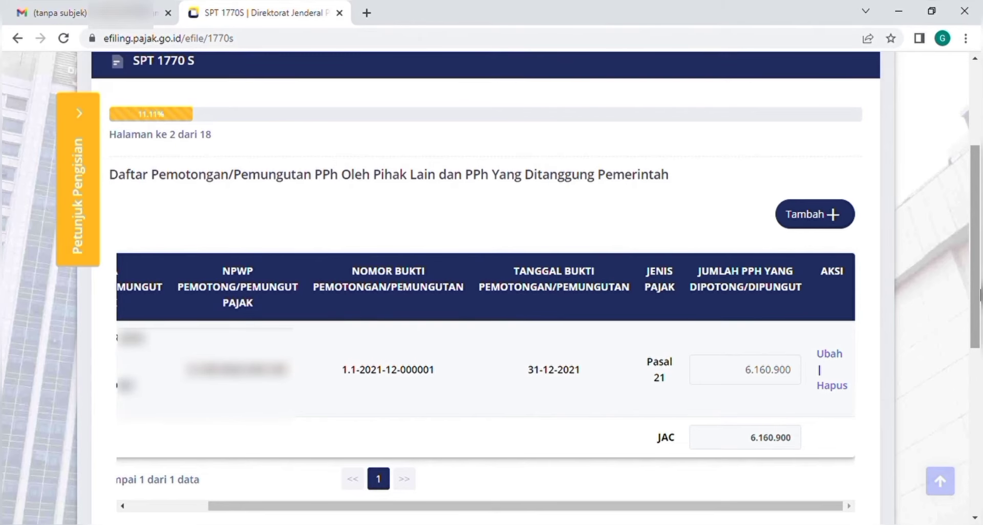
- Continue to page 3, copy the net income 128.406.252 from the Form 1721-A1 PDF in Gmail as domestic net employment income, and continue
scroll(967, 344, "down", 2)
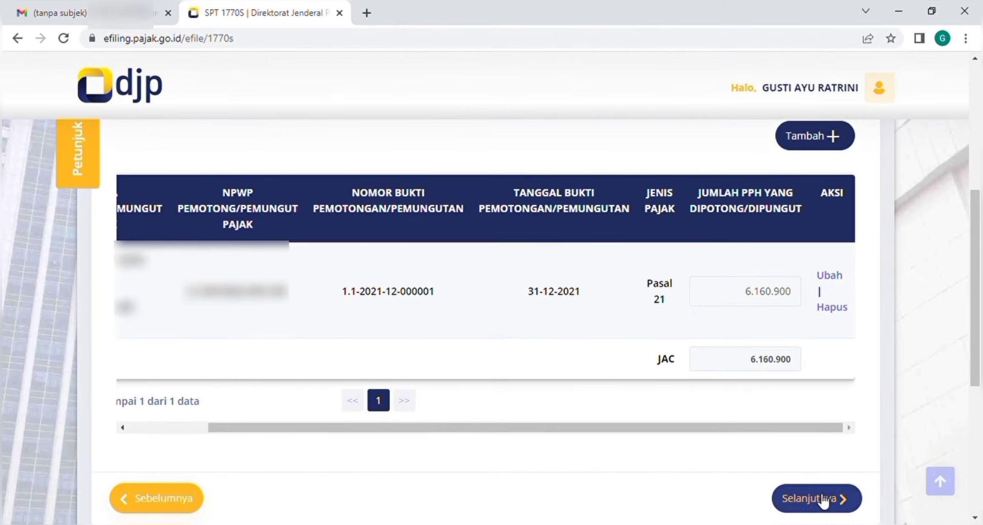
left_click(824, 501)
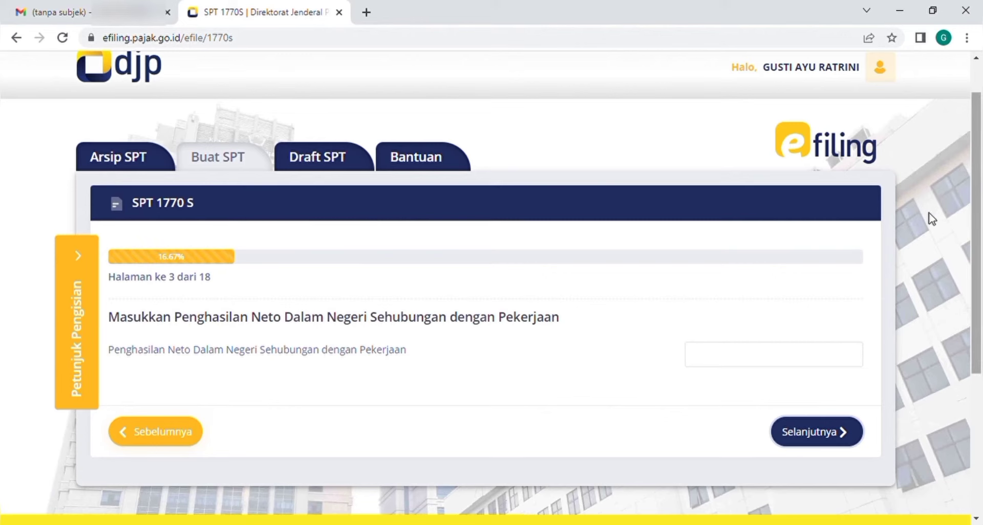
left_click(57, 12)
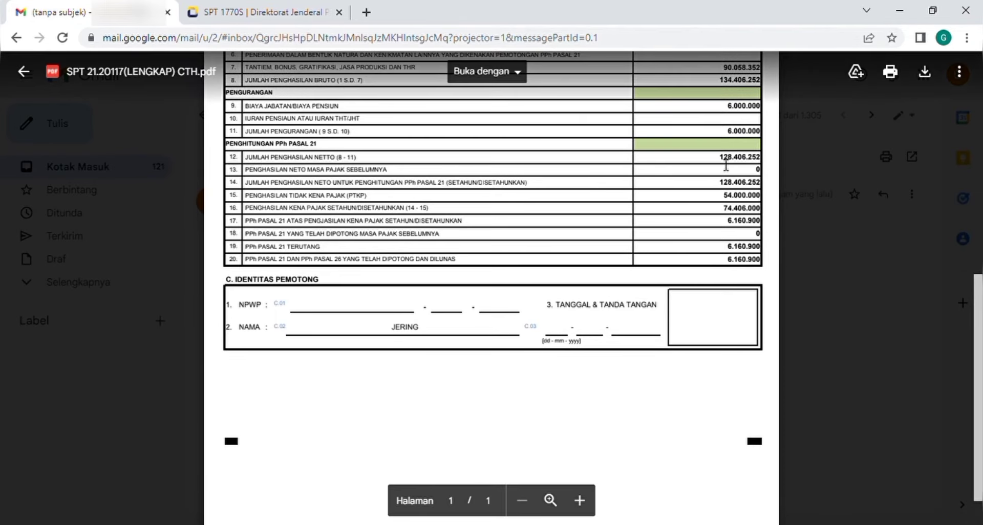
left_click_drag(719, 158, 766, 164)
key("ctrl+c")
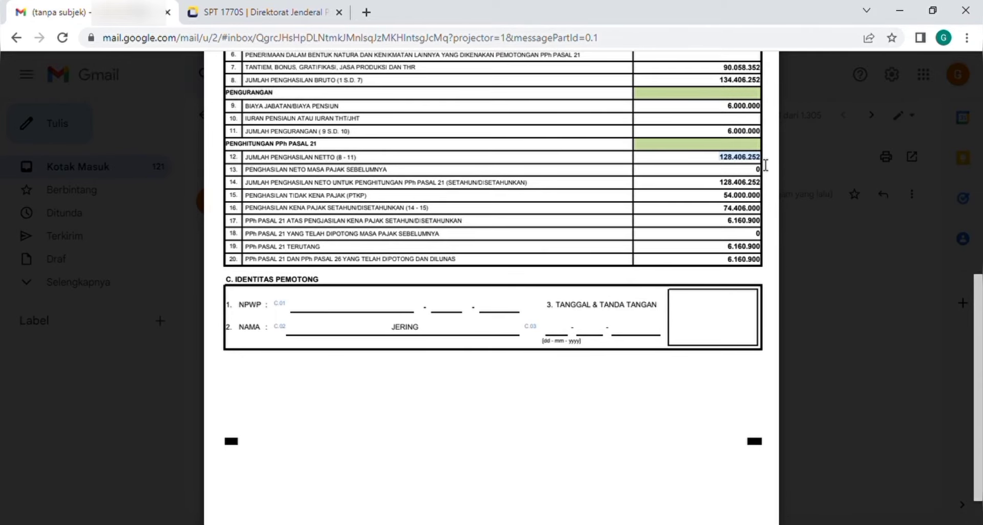
left_click(292, 6)
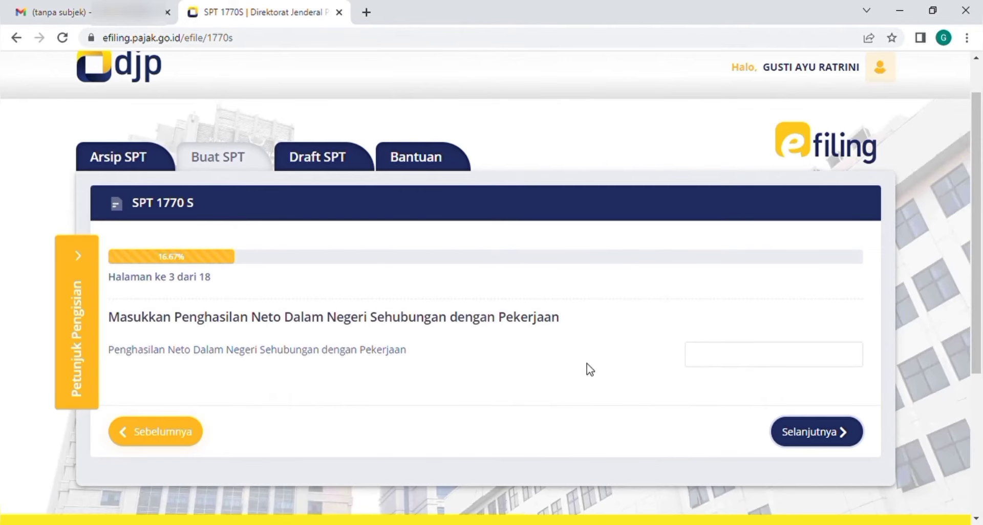
left_click(714, 368)
key("ctrl+v")
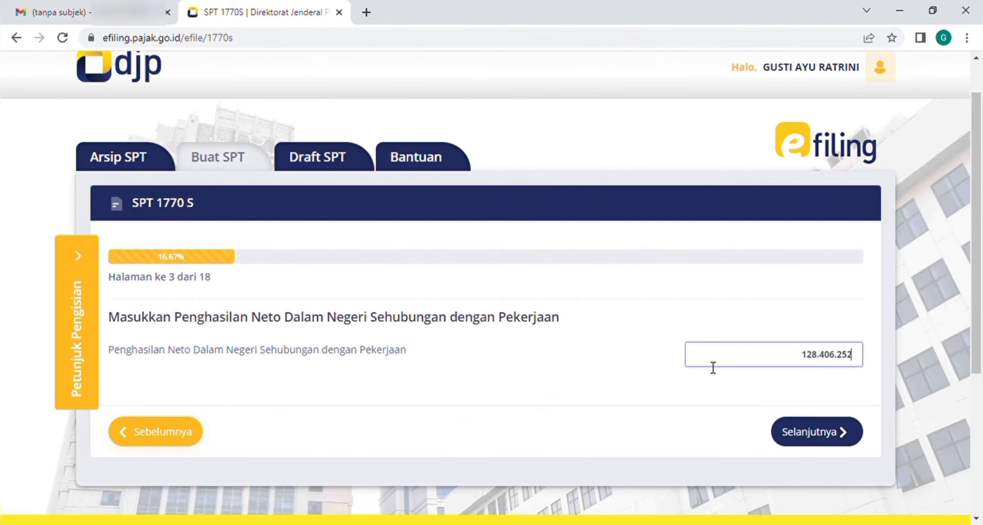
left_click(811, 435)
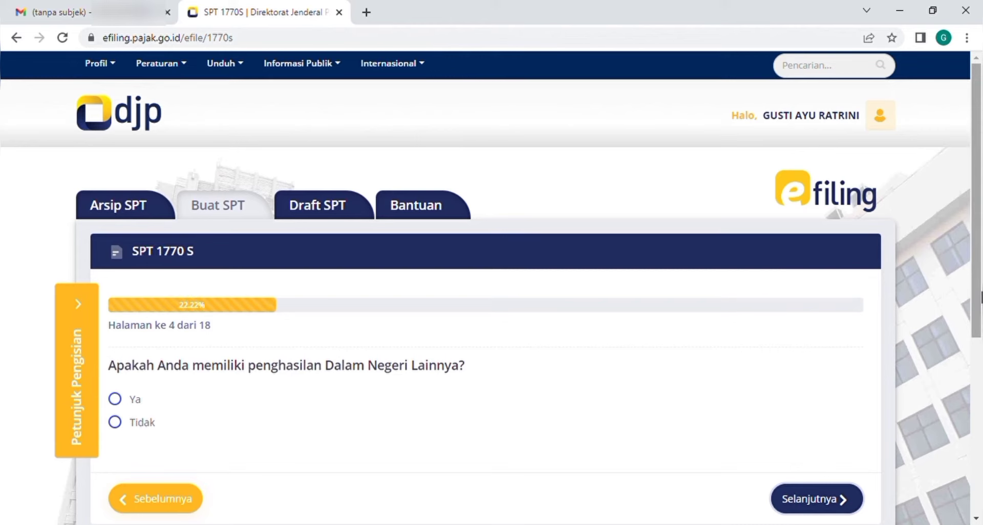
- Answer Tidak to the questions about other domestic income and foreign income, continuing to page 6
scroll(642, 318, "down", 2)
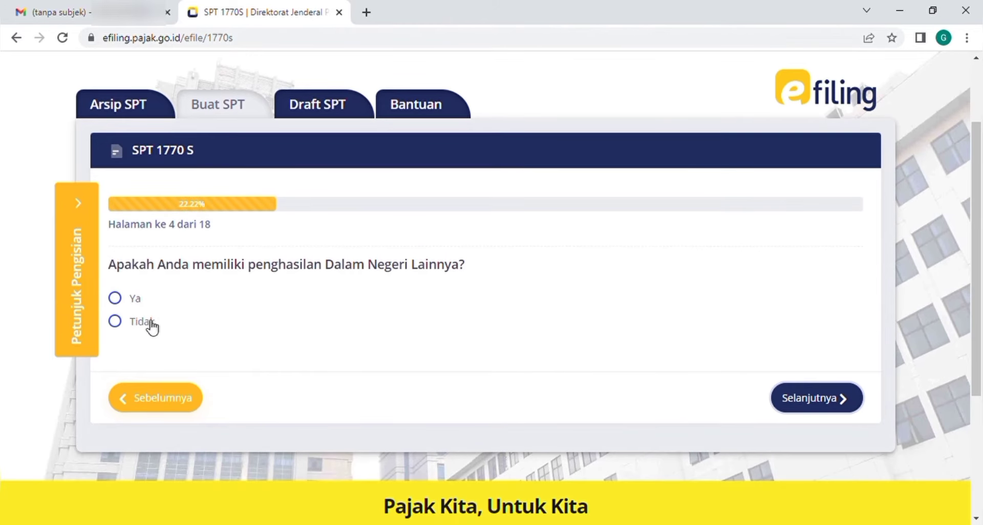
left_click(122, 324)
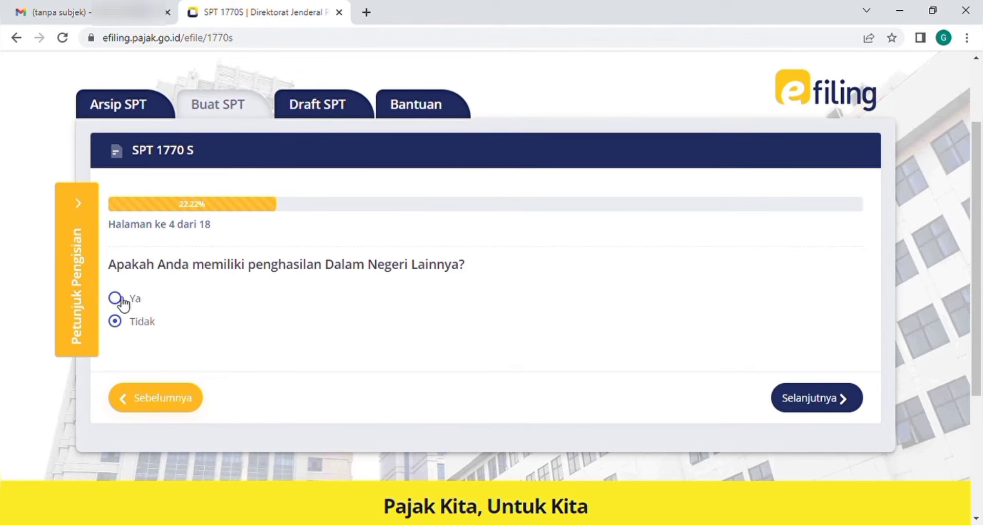
left_click(805, 402)
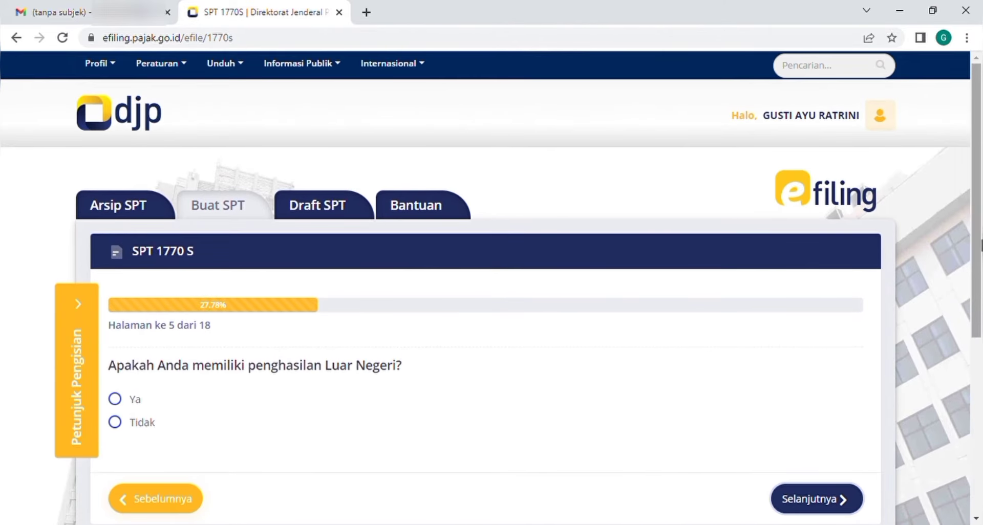
scroll(218, 230, "down", 2)
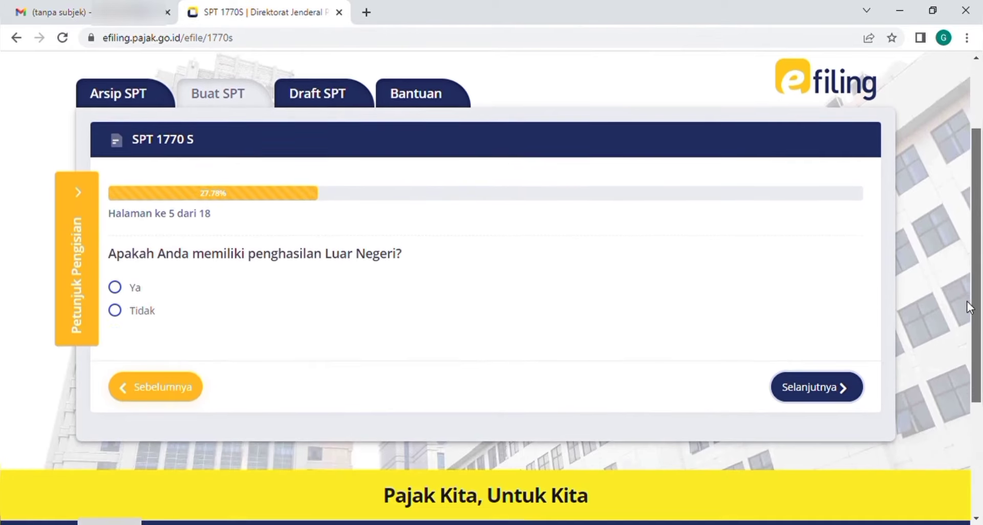
left_click(118, 311)
left_click(798, 387)
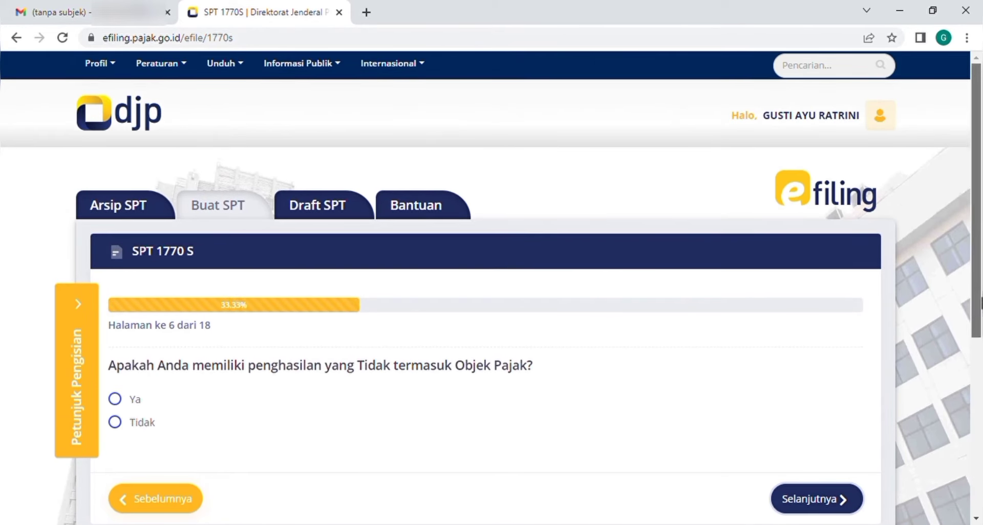
- Answer Tidak to having income that is not a tax object and continue to page 7
scroll(212, 301, "down", 2)
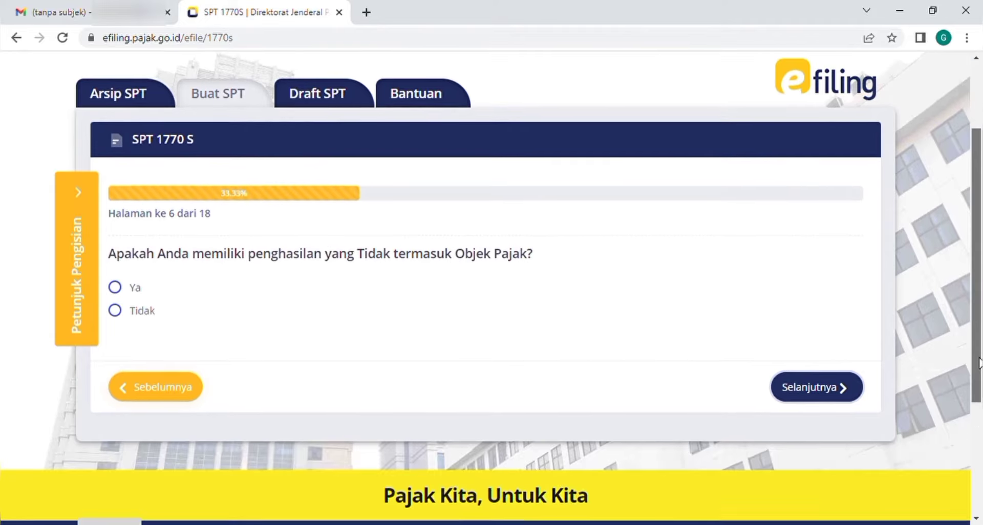
left_click(115, 309)
left_click(805, 390)
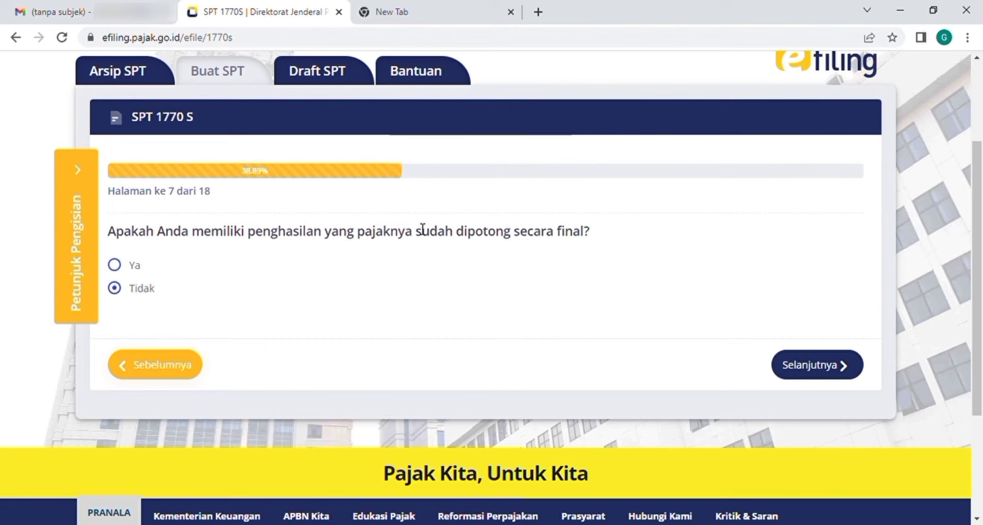
left_click(116, 266)
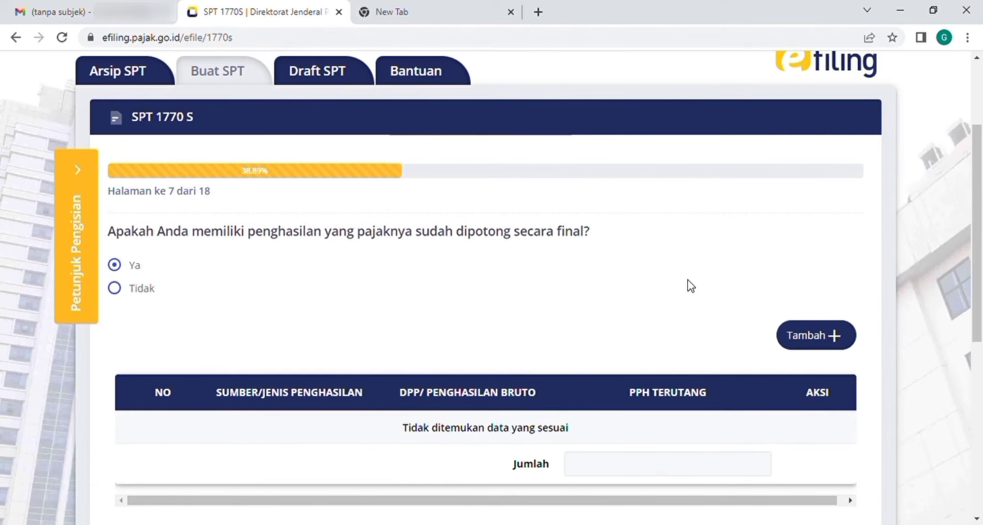
left_click(835, 336)
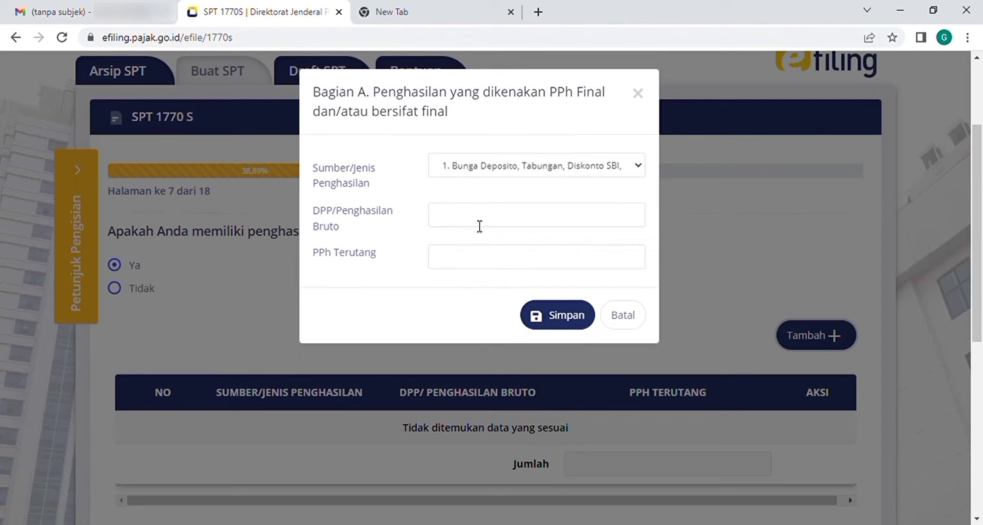
left_click(563, 164)
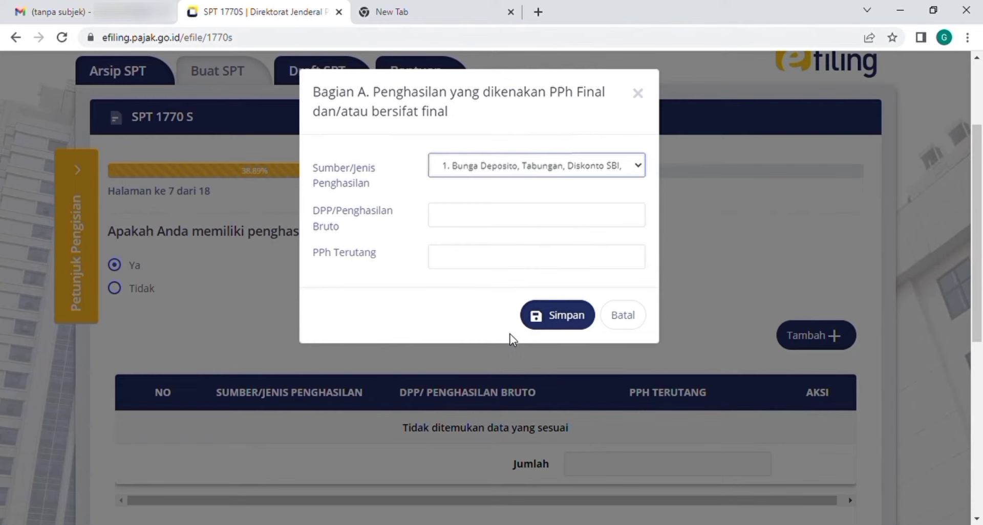
left_click(646, 132)
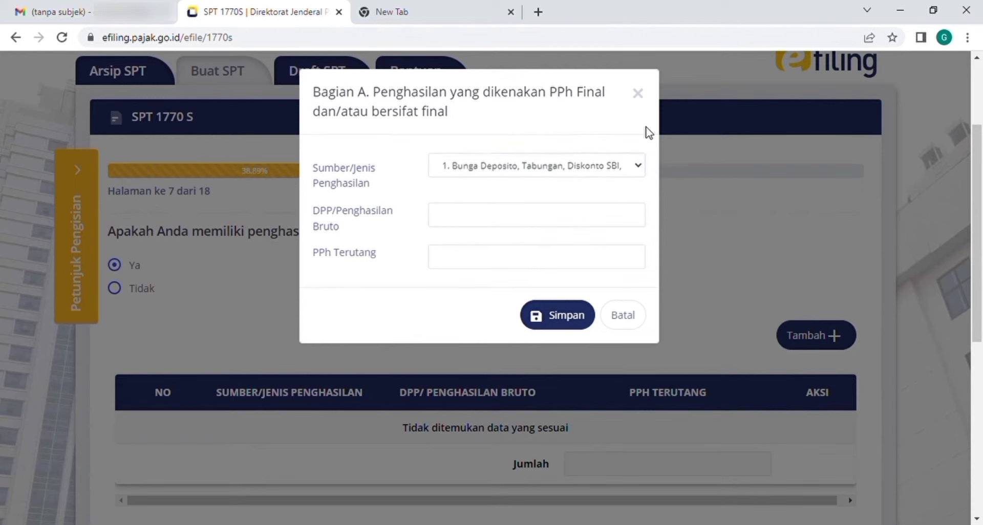
left_click(538, 223)
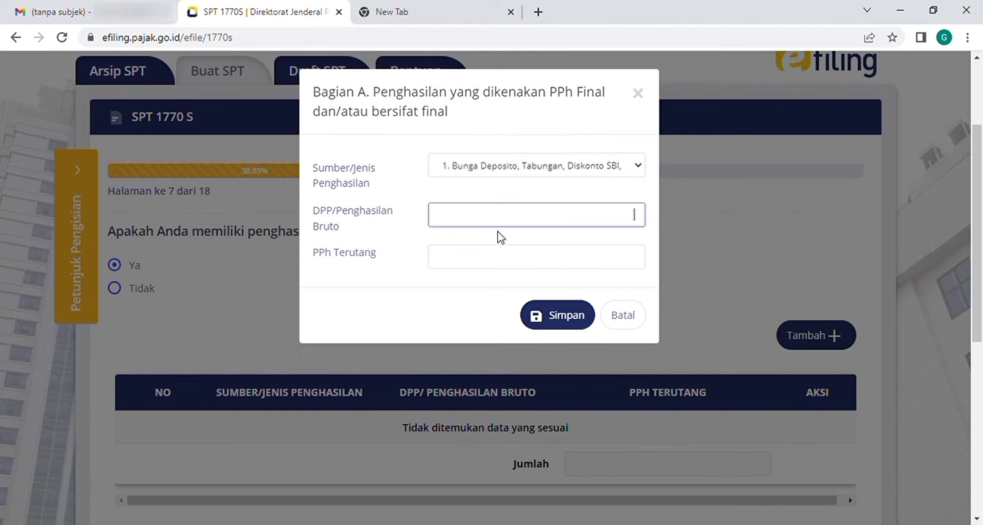
left_click(497, 266)
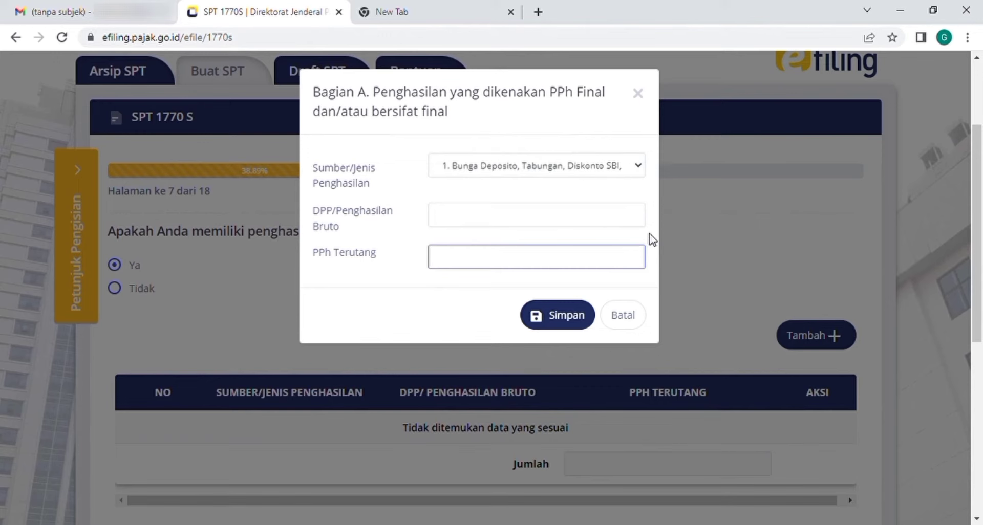
left_click(626, 318)
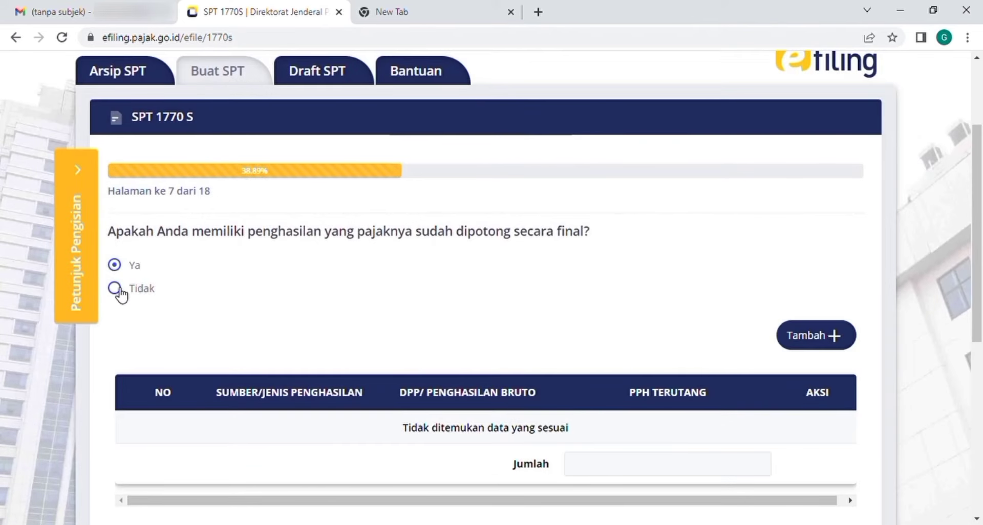
- Answer Tidak to having income already taxed as final and continue to page 8
left_click(118, 290)
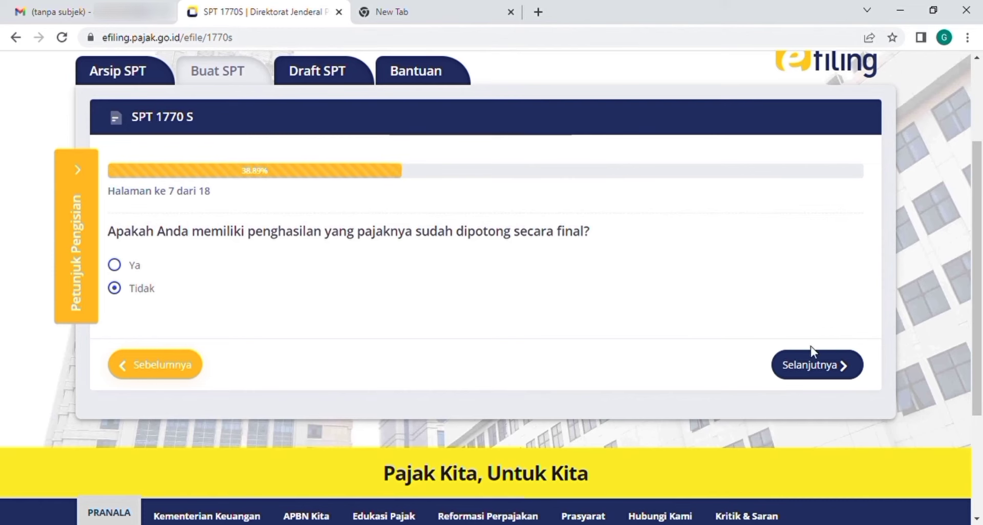
left_click(809, 366)
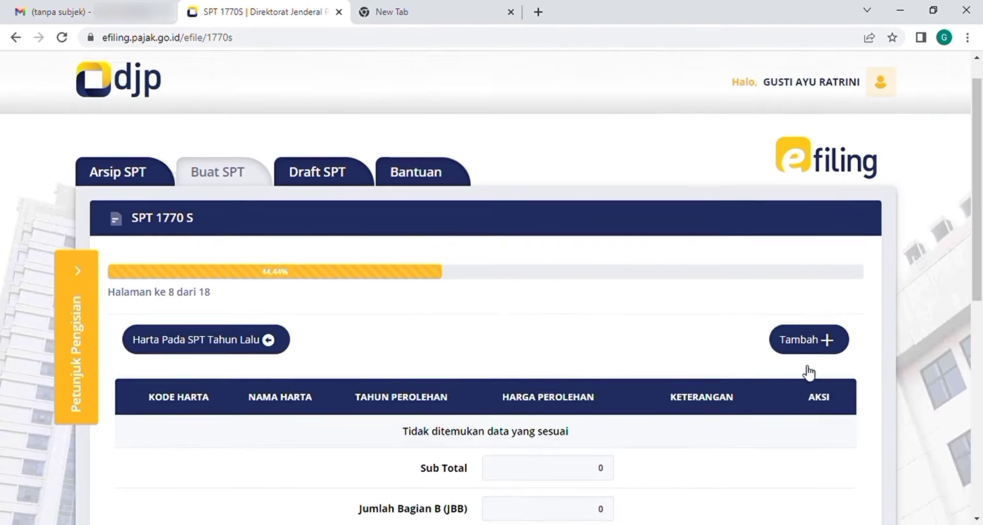
- Start a new asset entry with code 012-Tabungan, name Tabungan Mandiri and acquisition year 2021
scroll(982, 265, "down", 4)
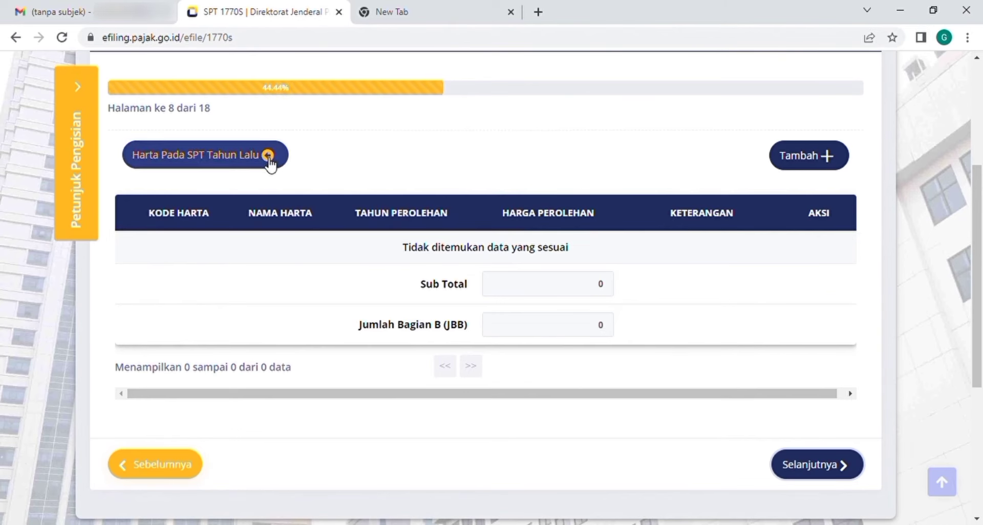
left_click(829, 155)
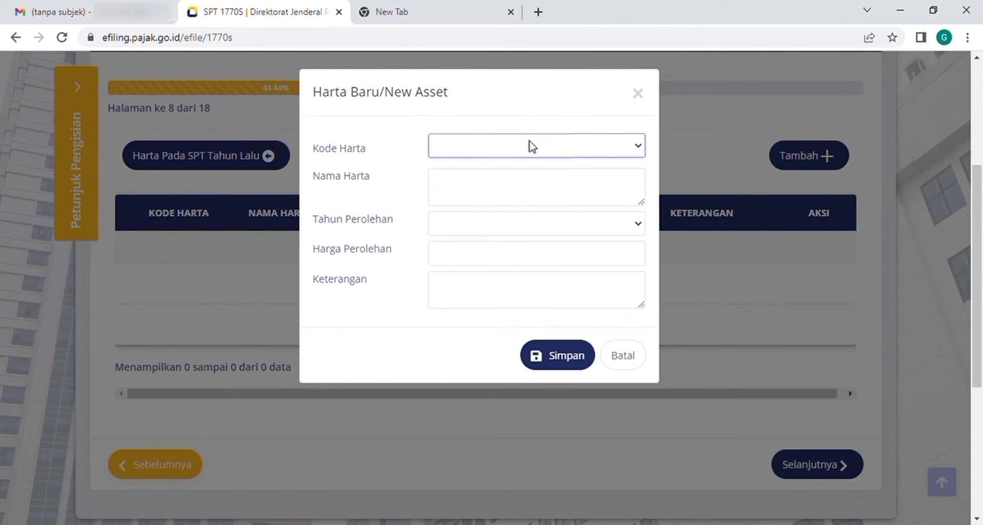
left_click(159, 203)
left_click(520, 201)
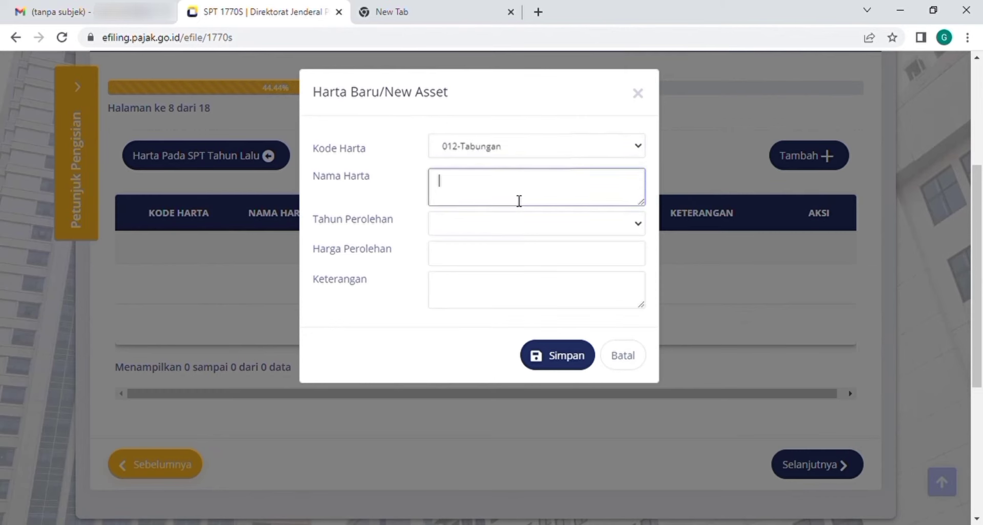
type("Tabungan Mandiri")
key("Tab")
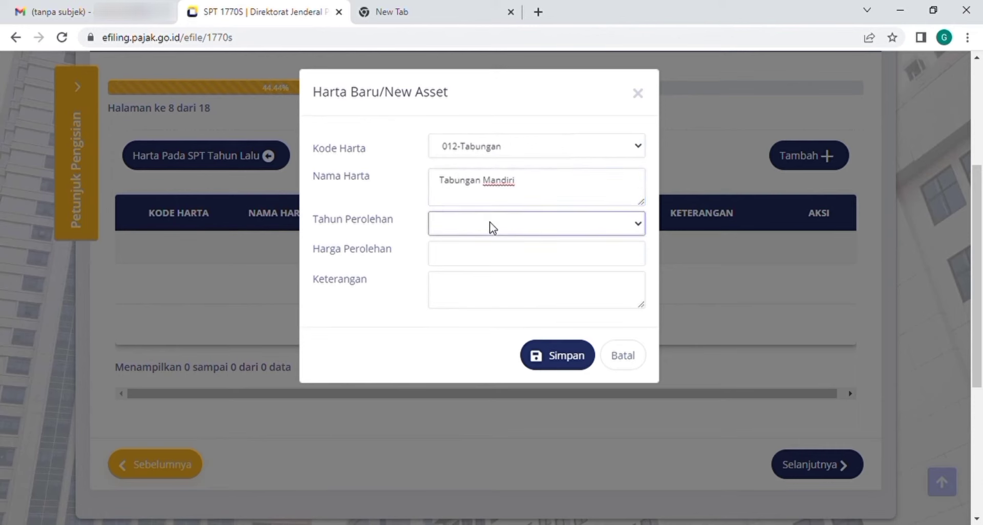
key("Down")
- Set the asset's acquisition price to 5.000.000 and its description to Tabungan Nikah, and save the entry
left_click(466, 262)
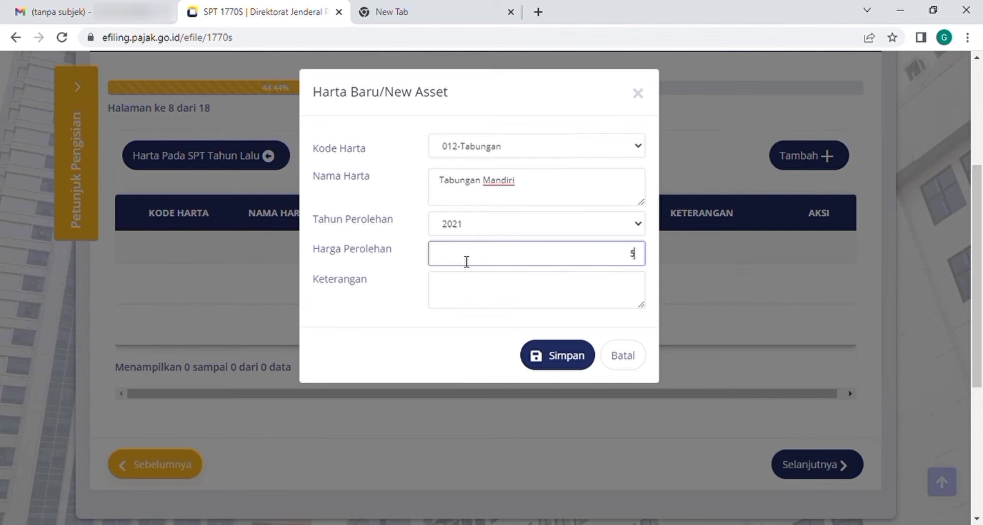
type("5.000.000")
left_click(459, 287)
type("T")
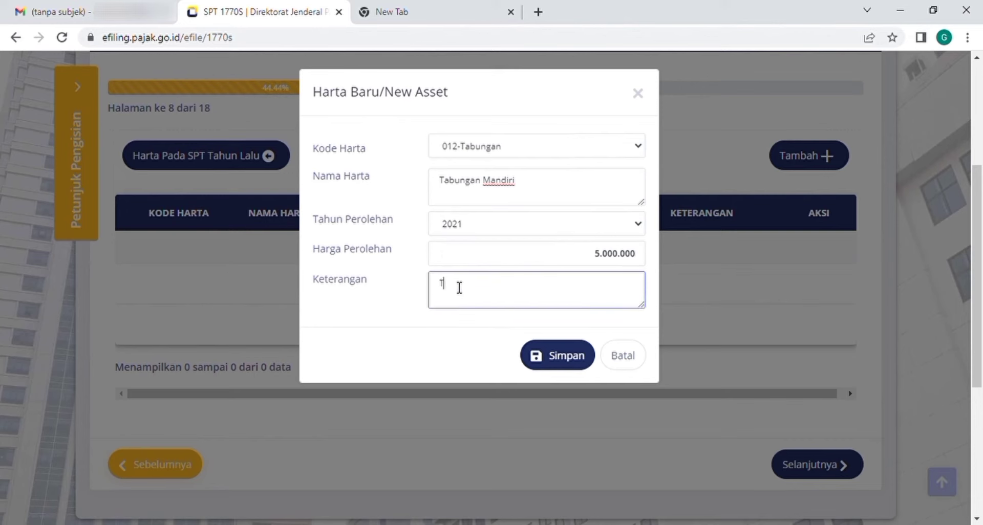
type("abungan Nikah")
left_click(577, 359)
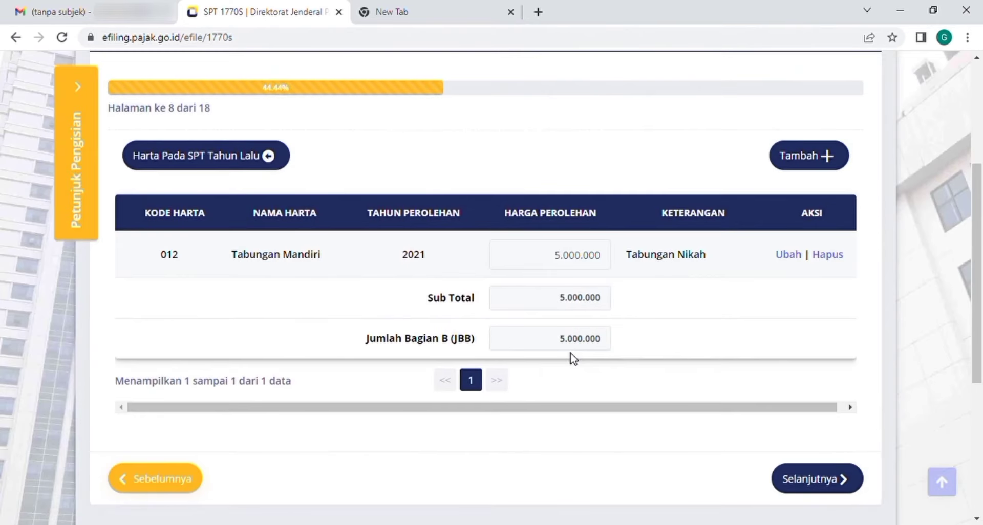
- Continue from the asset list to page 9 and answer Tidak to the question about having debts
scroll(974, 322, "down", 1)
scroll(973, 328, "down", 1)
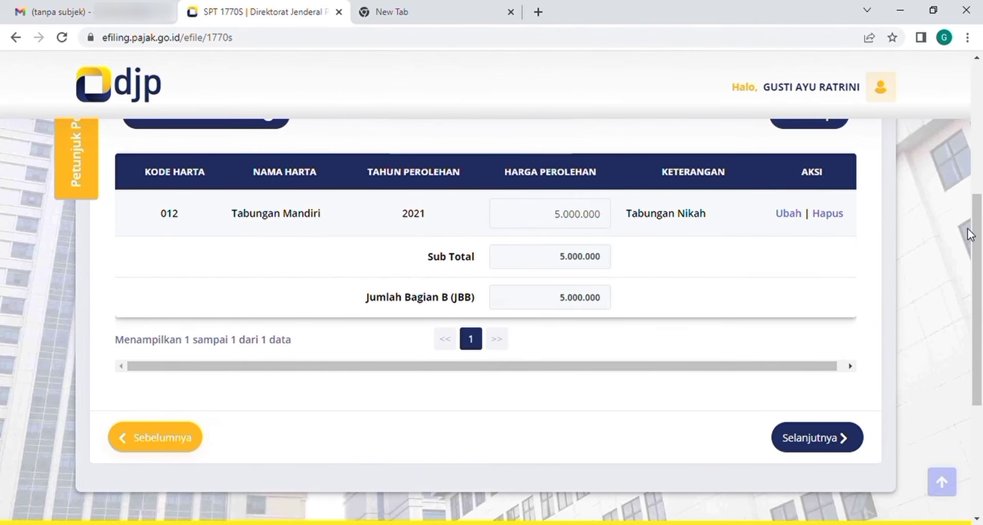
mouse_move(976, 234)
left_mouse_down()
mouse_move(977, 218)
mouse_move(978, 251)
left_mouse_up()
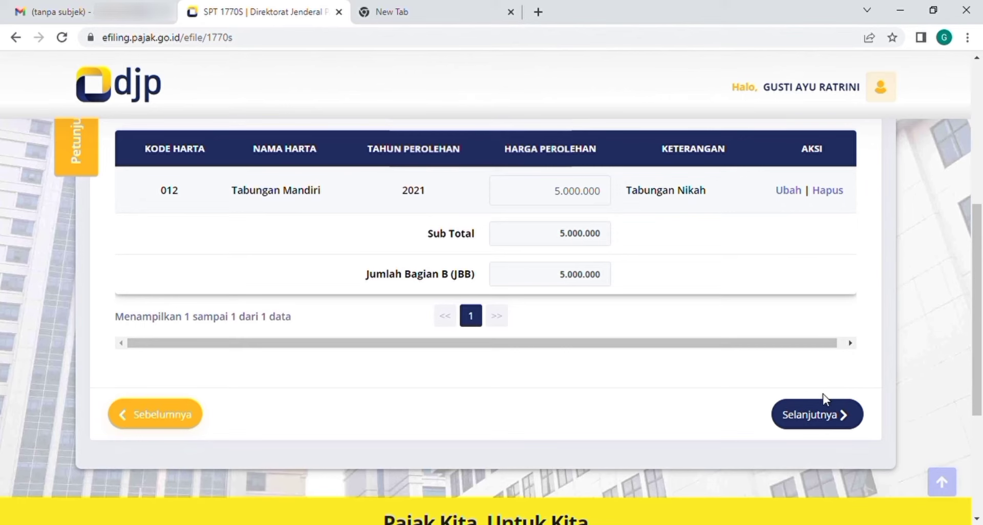
left_click(824, 423)
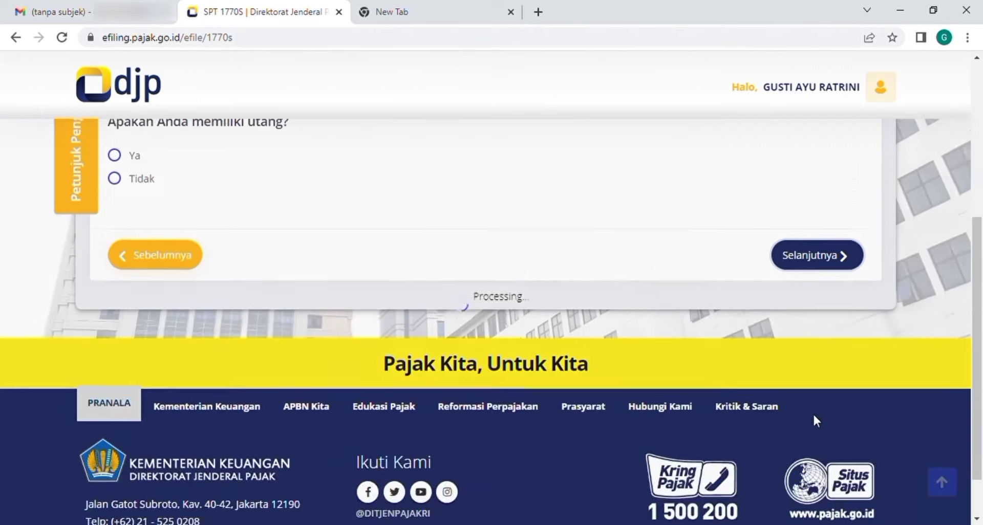
scroll(964, 341, "down", 2)
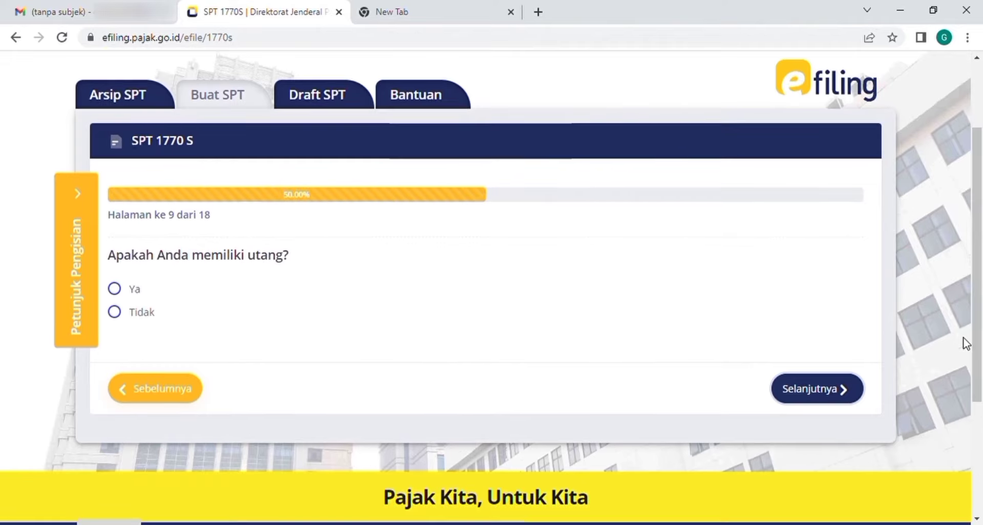
left_click(122, 314)
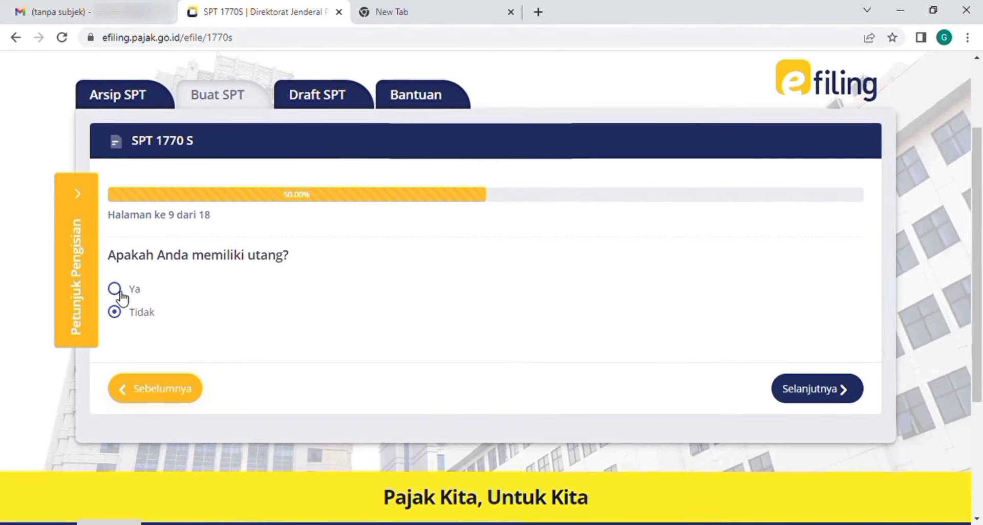
- Set the answer to the question about having debts to Tidak and continue to page 10
left_click(120, 293)
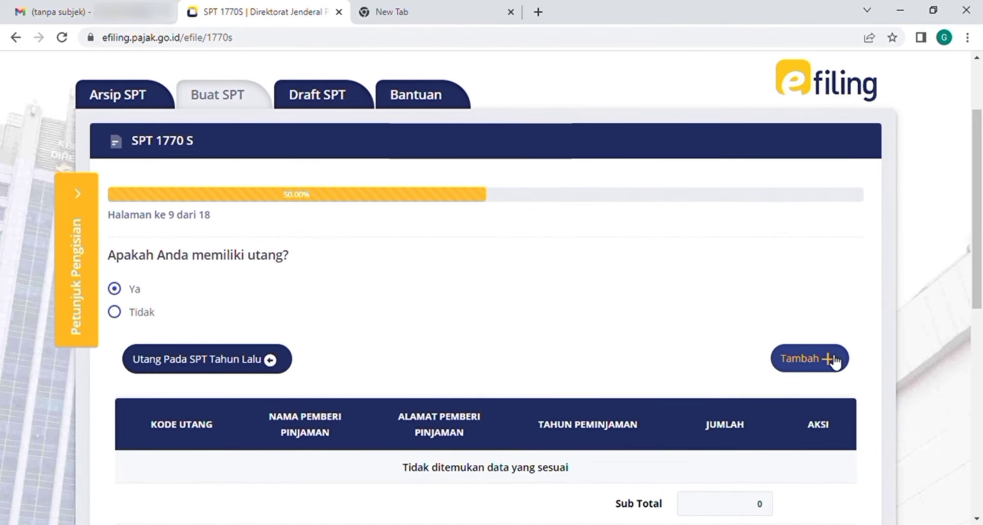
left_click_drag(976, 266, 975, 295)
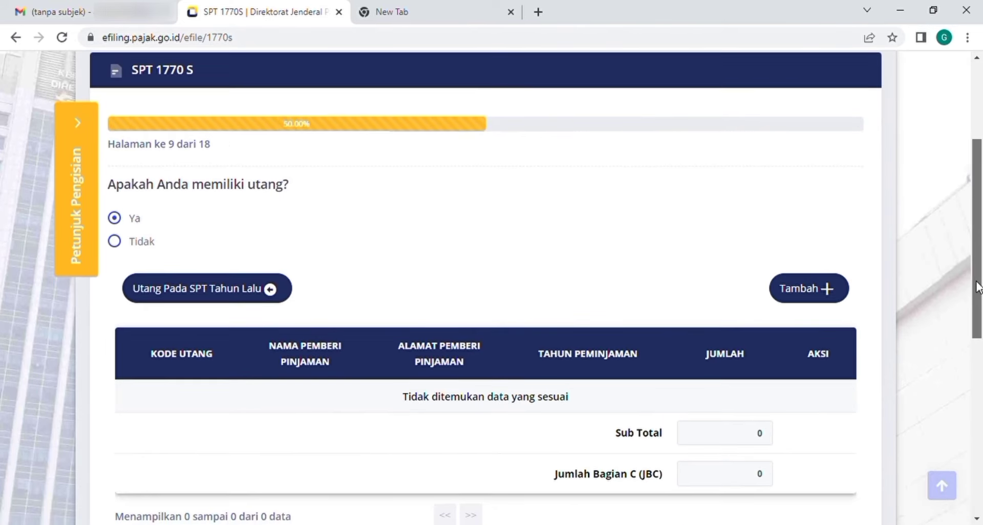
left_click(116, 242)
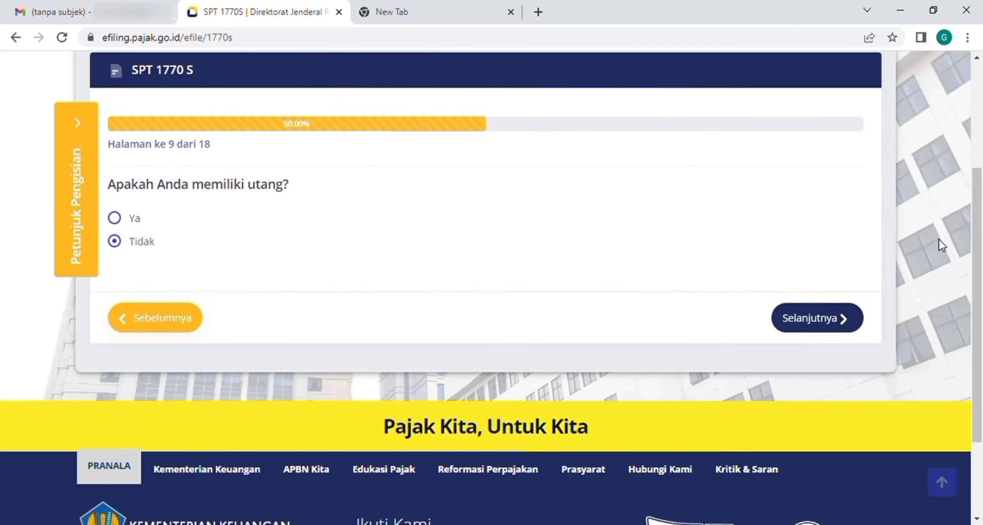
left_click(841, 317)
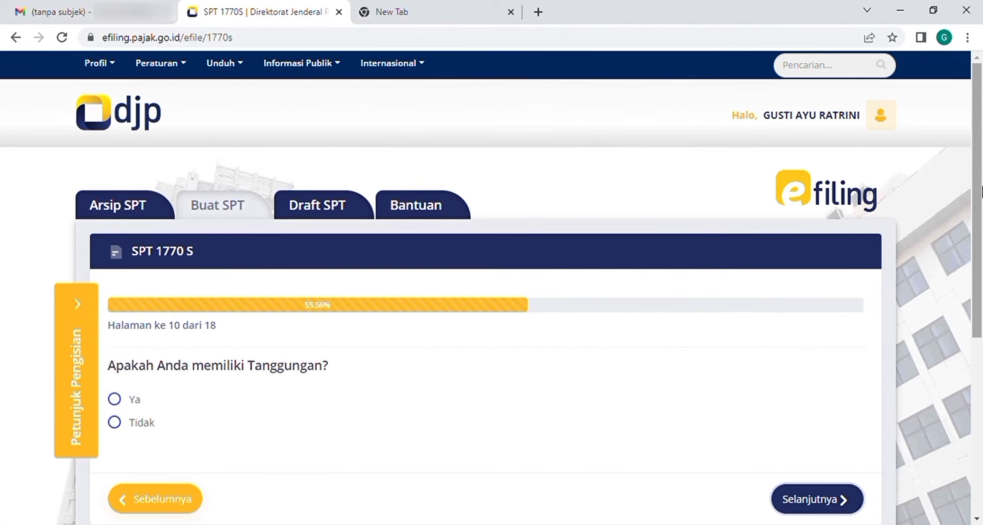
scroll(965, 250, "down", 1)
scroll(966, 250, "down", 1)
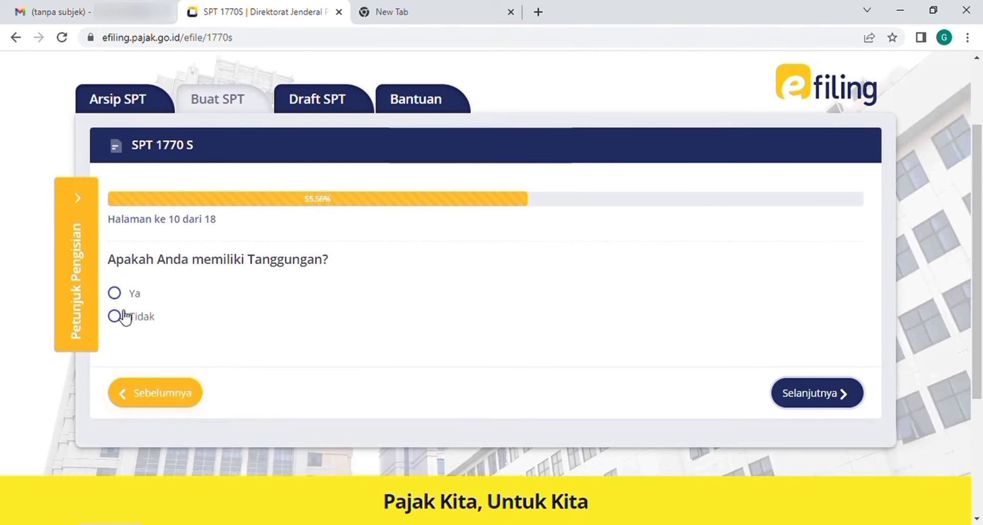
left_click(121, 293)
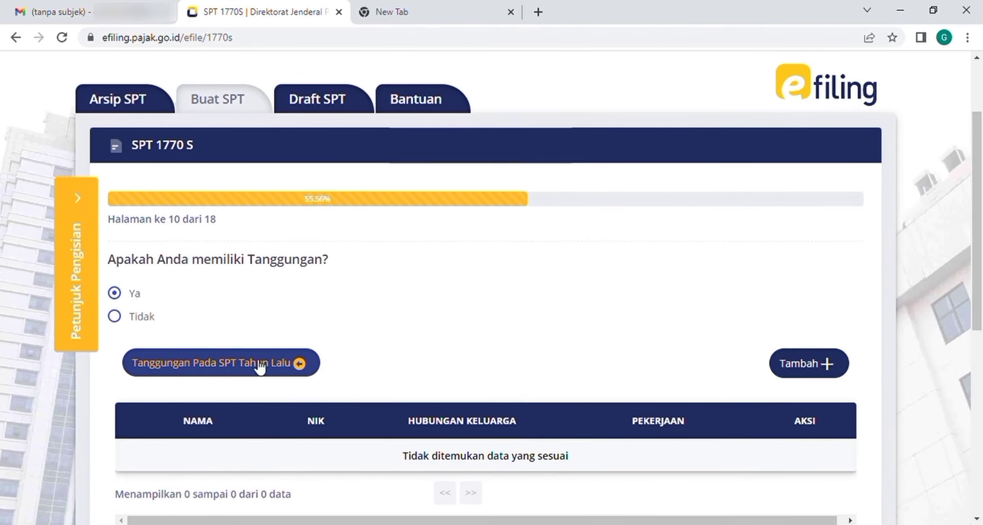
scroll(975, 249, "down", 1)
scroll(974, 249, "down", 2)
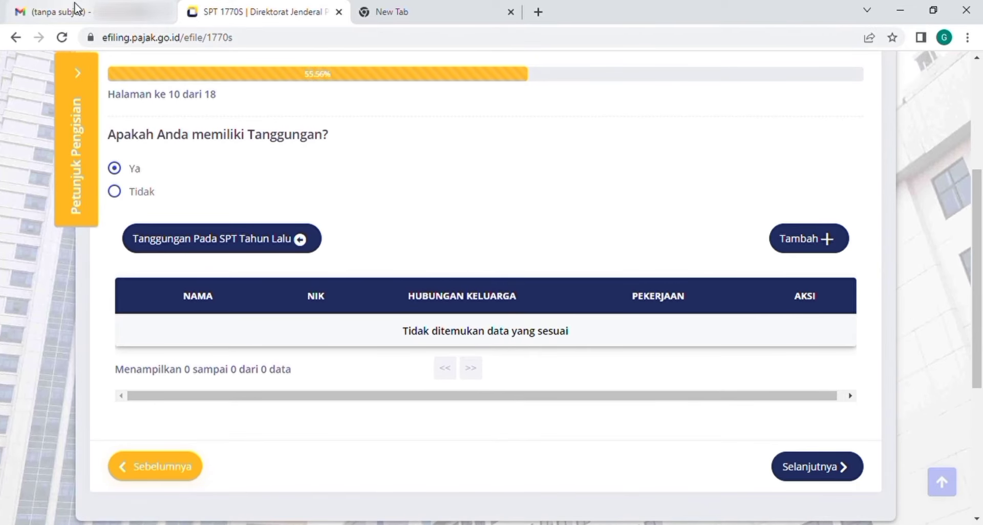
- Check the family dependents entry on the Form 1721-A1 attachment in Gmail and return to the e-Filing form
left_click(44, 6)
scroll(963, 223, "up", 9)
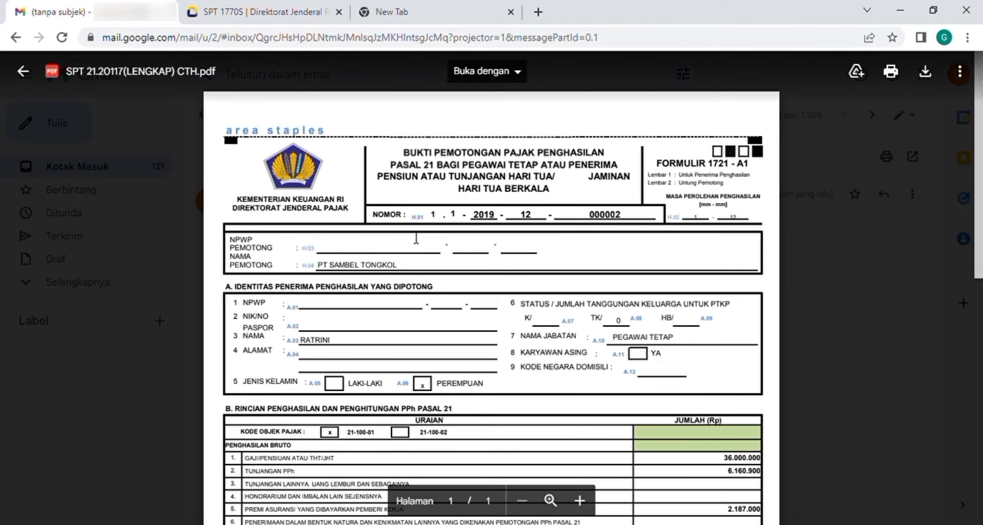
left_click(252, 11)
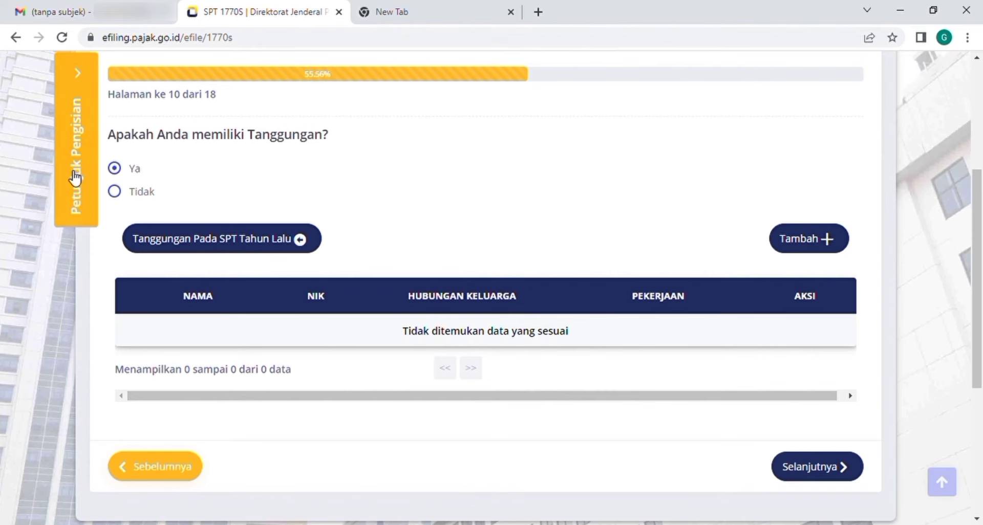
- Answer Tidak to having dependents and to paying zakat or obligatory religious donations, continuing to page 12
left_click(122, 192)
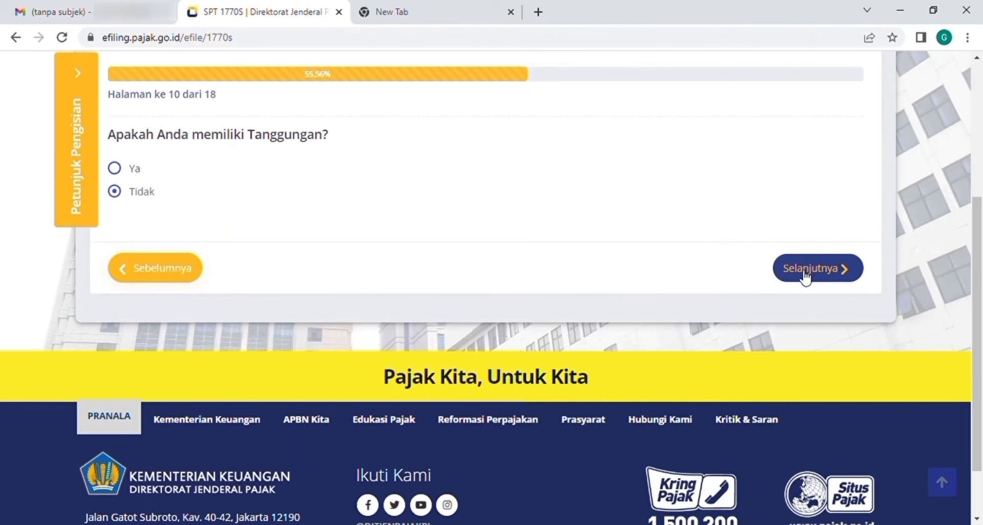
left_click(805, 274)
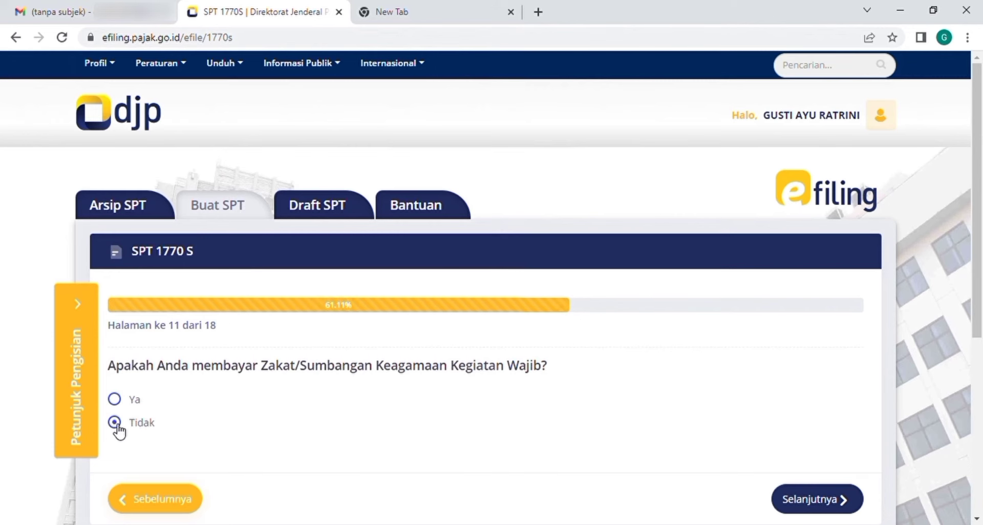
left_click(815, 501)
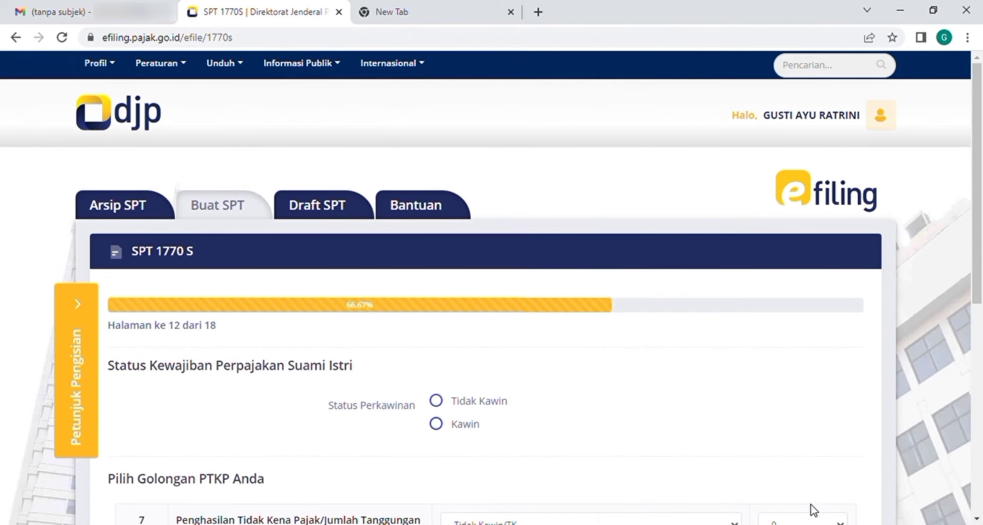
- Check the PTKP status on Form 1721-A1 in Gmail, set Status Perkawinan to Tidak Kawin in e-Filing and continue to page 13
left_click_drag(981, 279, 979, 379)
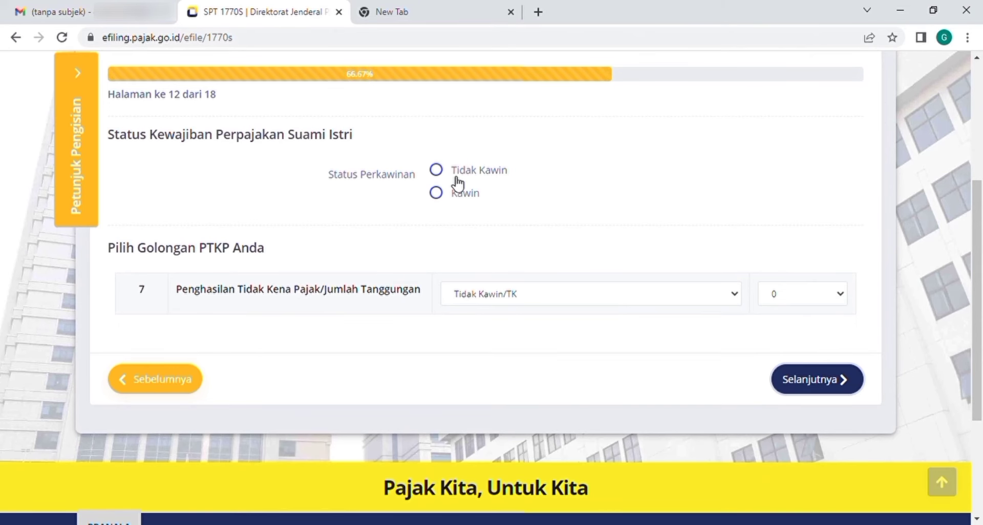
left_click(131, 21)
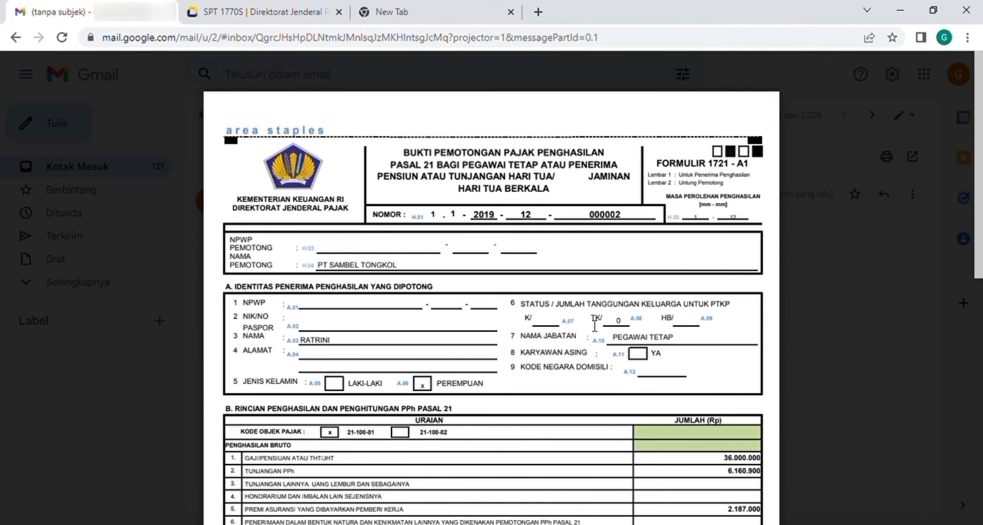
left_click(306, 8)
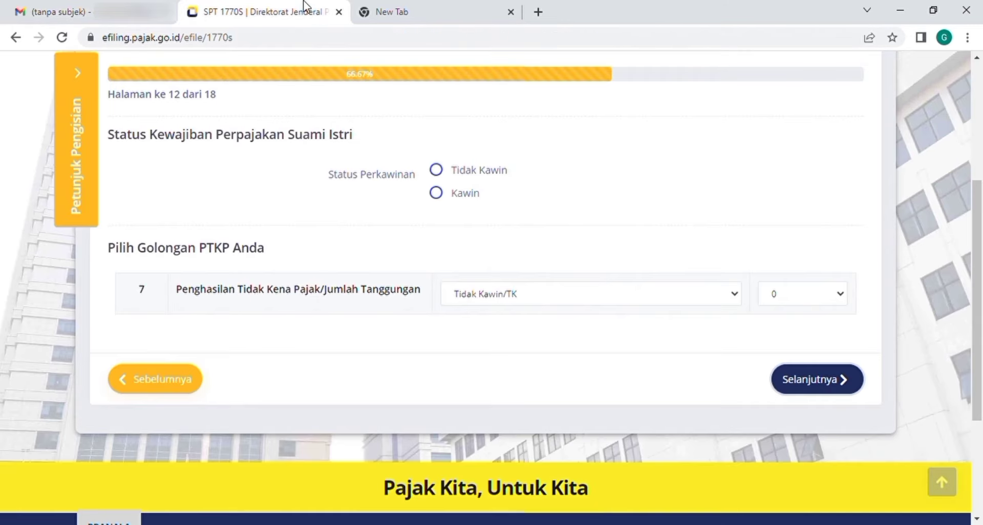
left_click(439, 169)
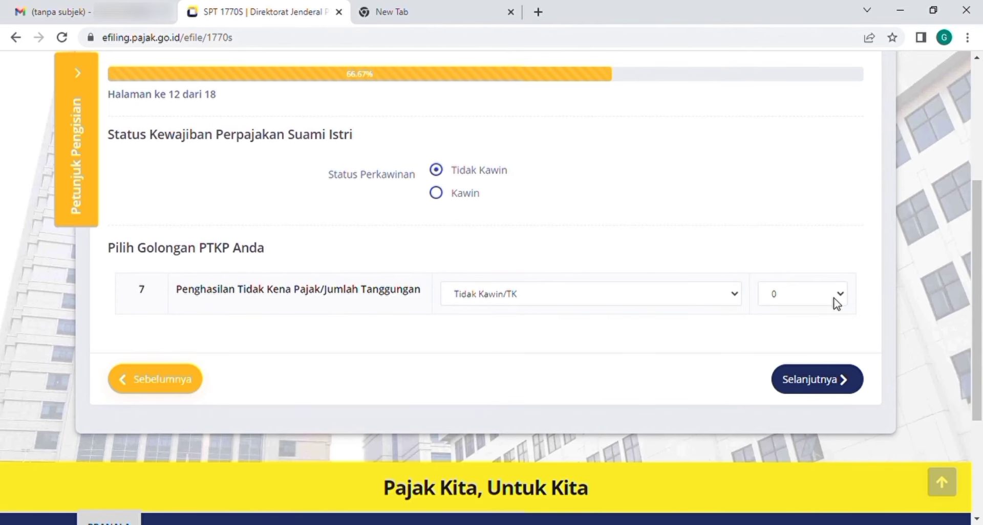
left_click(813, 381)
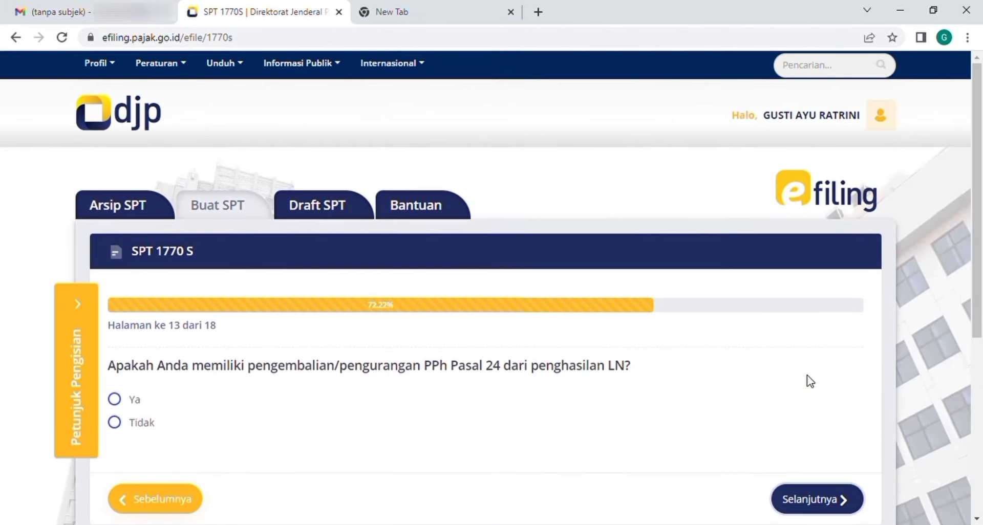
- Answer Tidak to the PPh Pasal 24 question and leave both PPh Pasal 25 payment amounts blank, continuing to page 15
left_click_drag(981, 233, 961, 315)
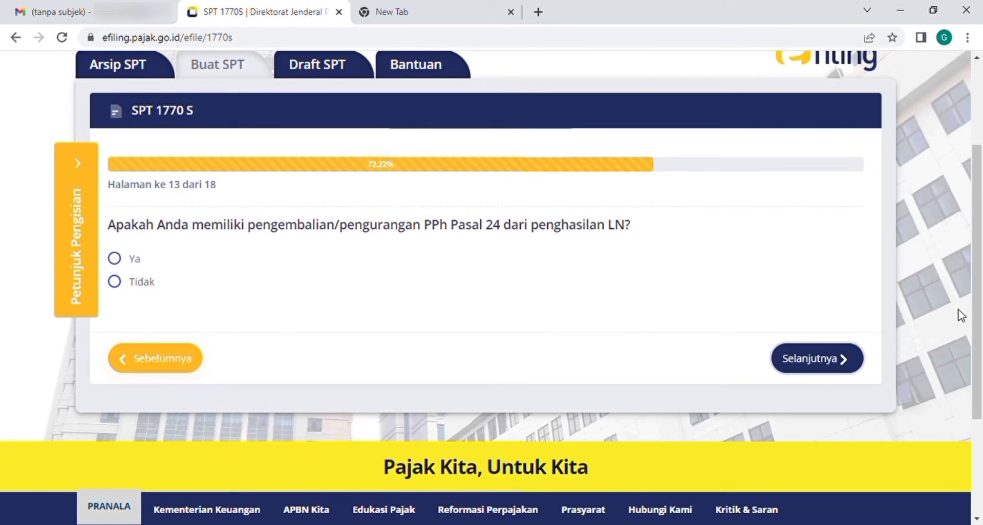
left_click(116, 282)
left_click(823, 359)
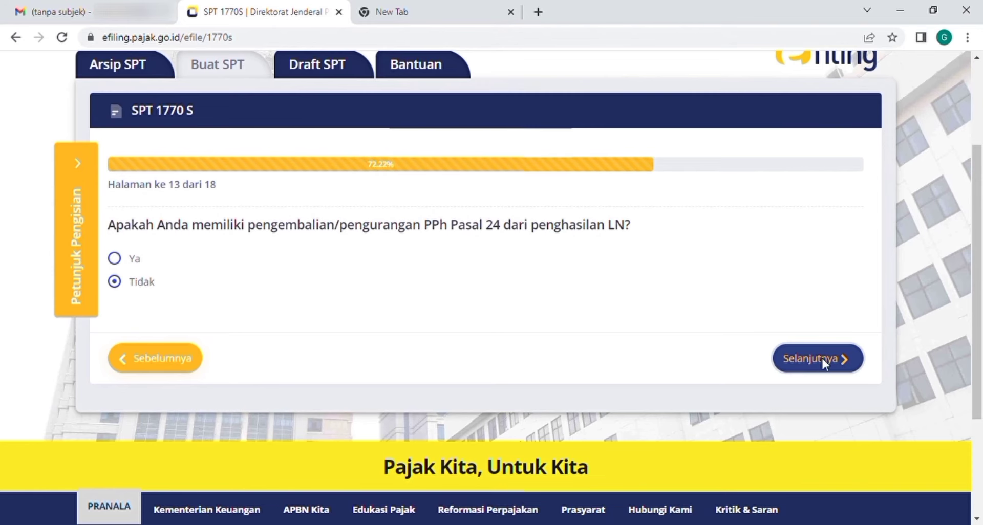
scroll(965, 320, "down", 3)
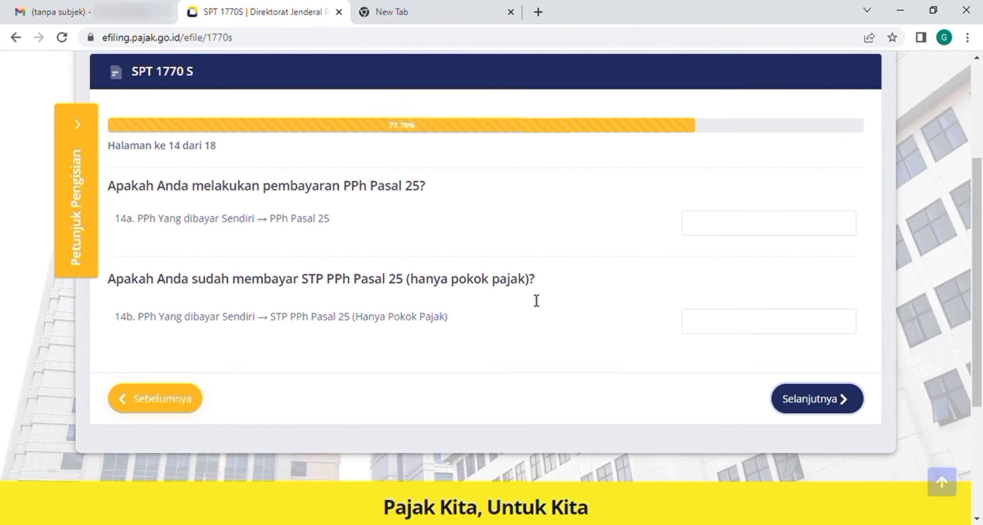
left_click(797, 398)
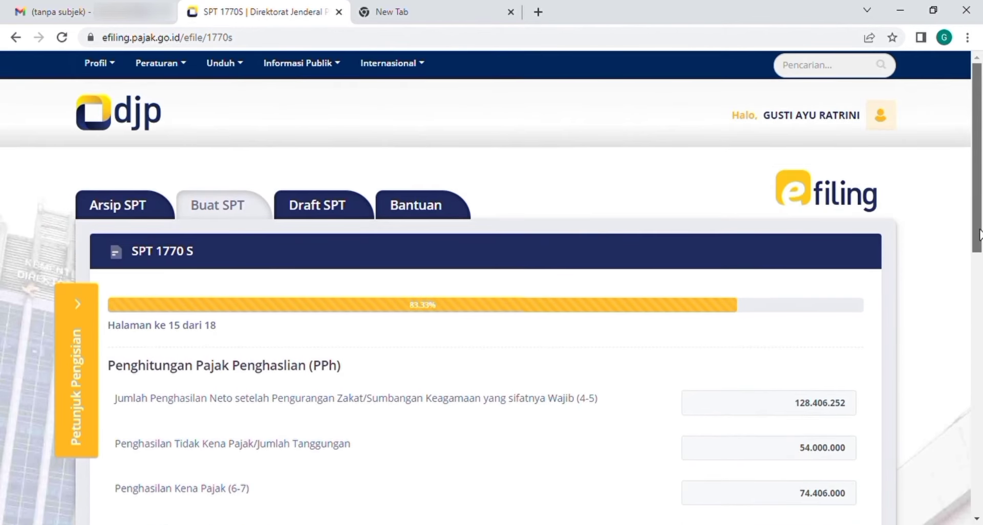
- Review the PPh calculation against Form 1721-A1 in Gmail and continue the e-Filing form to page 16
left_click_drag(979, 234, 964, 325)
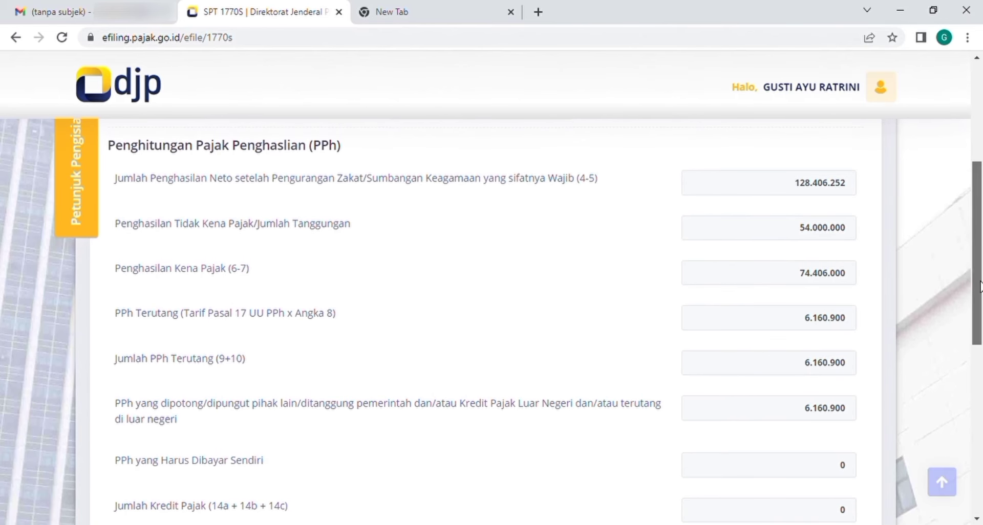
scroll(964, 325, "down", 4)
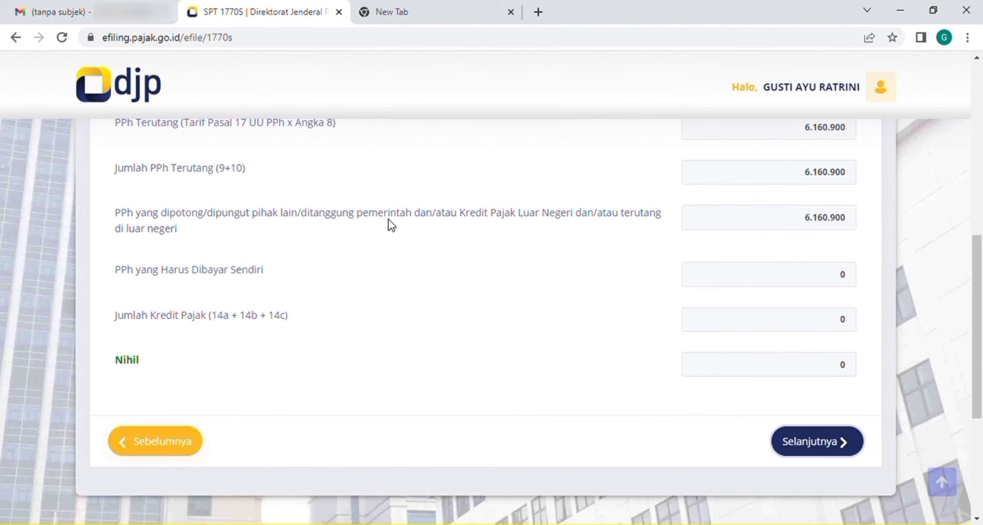
left_click(84, 7)
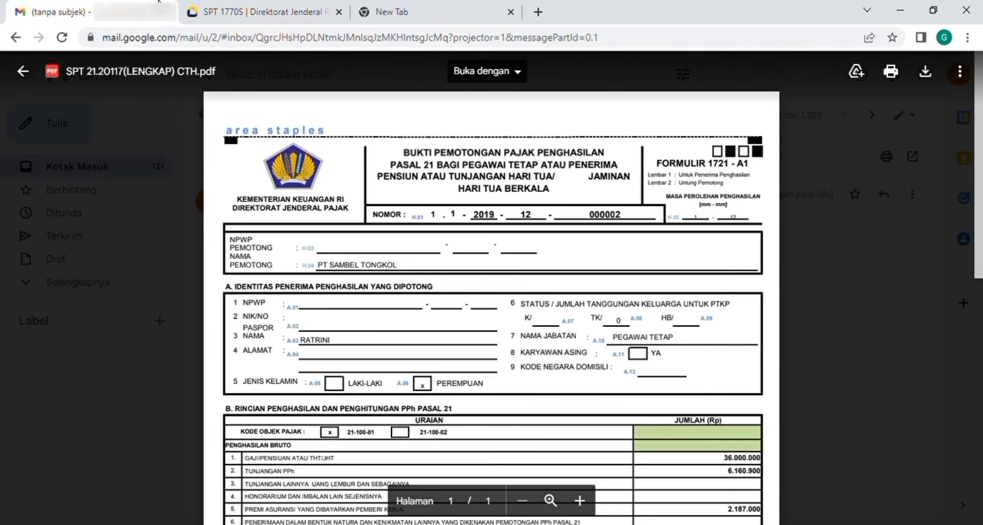
left_click(254, 9)
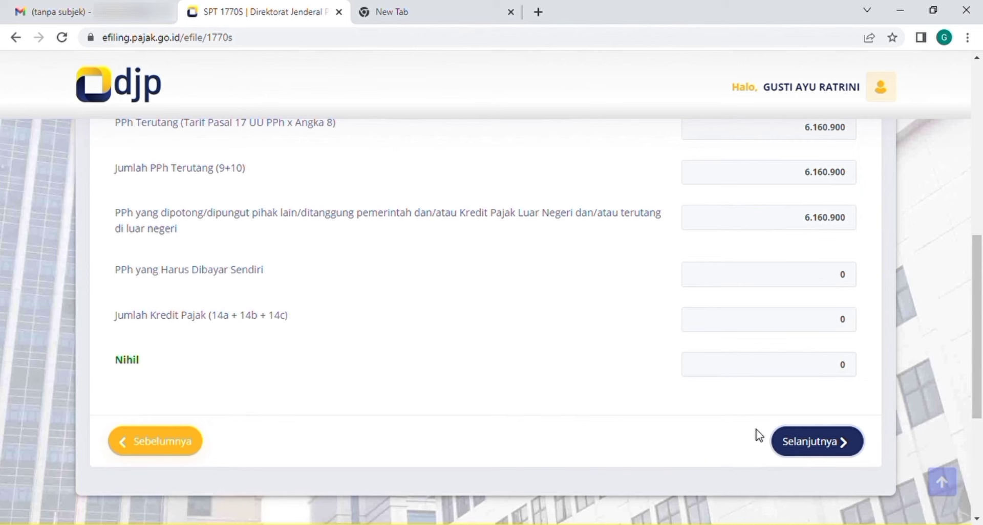
left_click(819, 438)
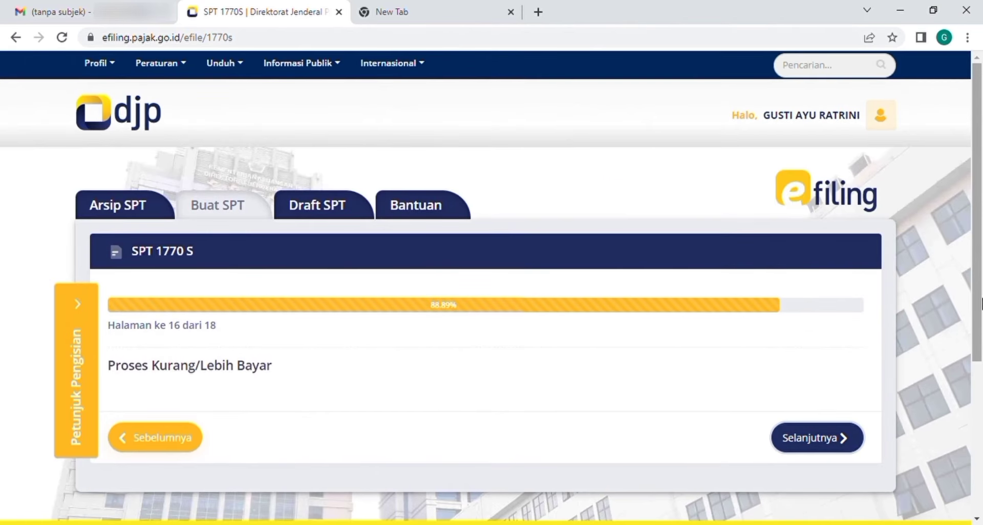
- Proceed past Proses Kurang/Lebih Bayar, agree to the declaration that the return is true and complete, and continue to page 18
scroll(979, 340, "down", 1)
scroll(979, 344, "down", 1)
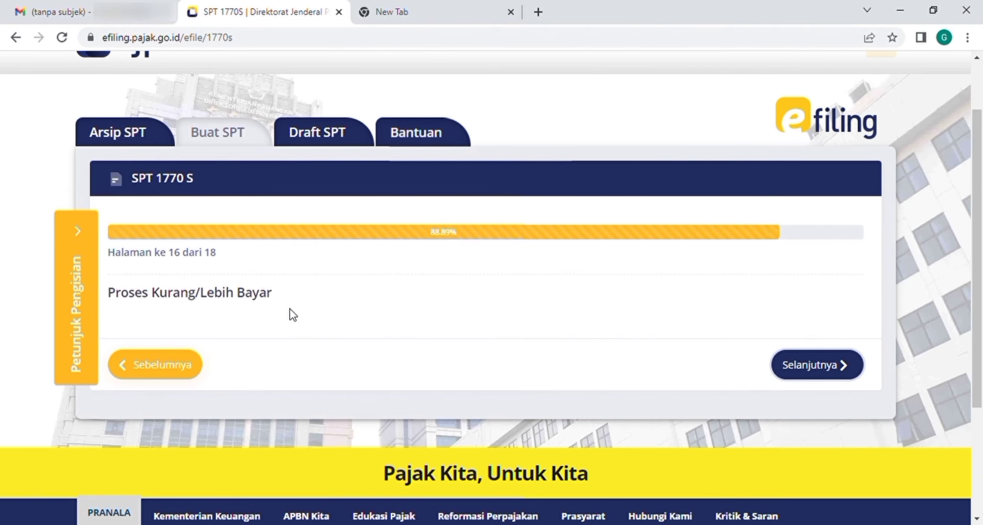
left_click(824, 378)
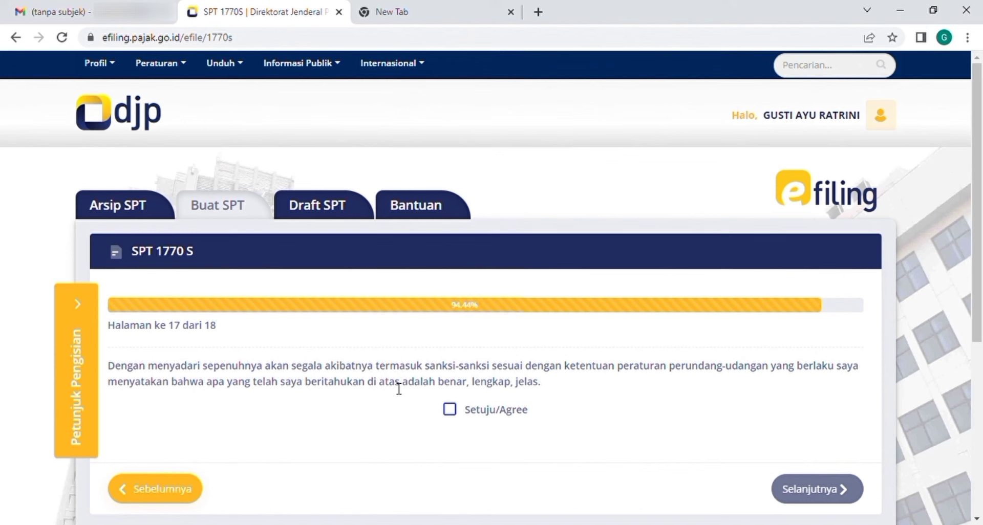
left_click(450, 412)
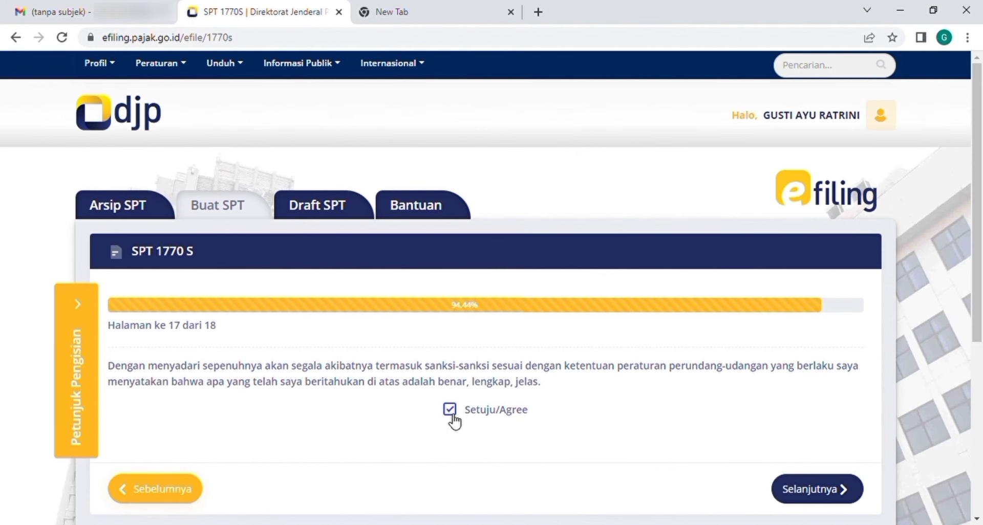
left_click(807, 492)
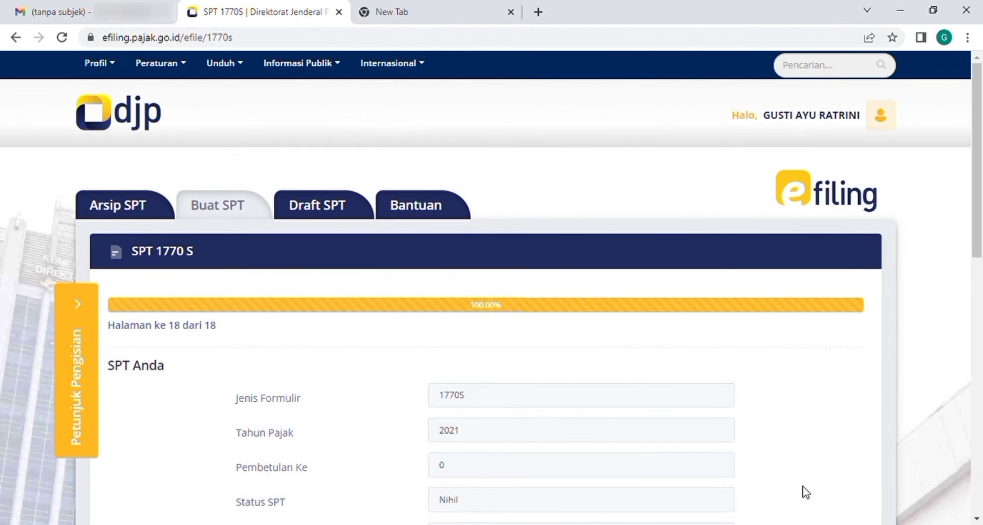
- Request the submission verification code by email from the SPT summary and close the confirmation message
left_click_drag(979, 246, 975, 353)
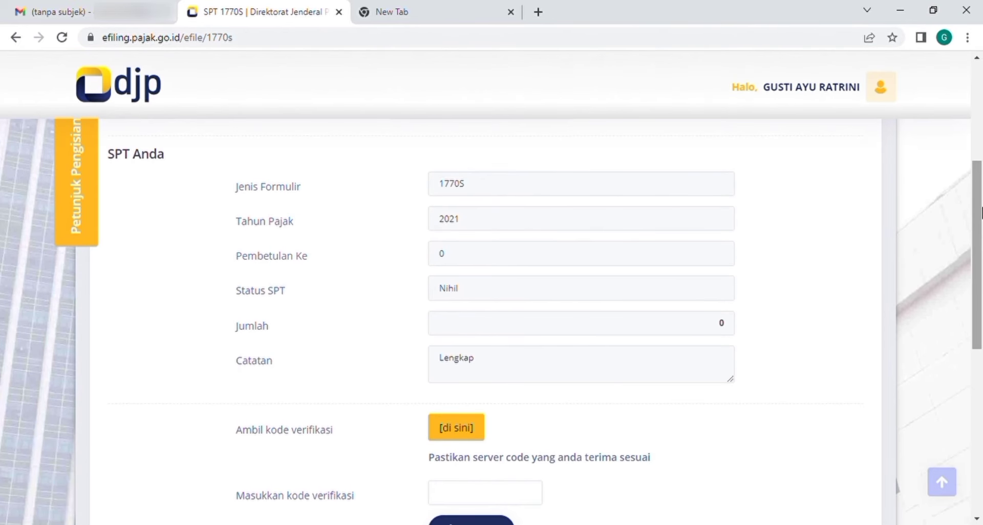
left_click_drag(980, 210, 981, 225)
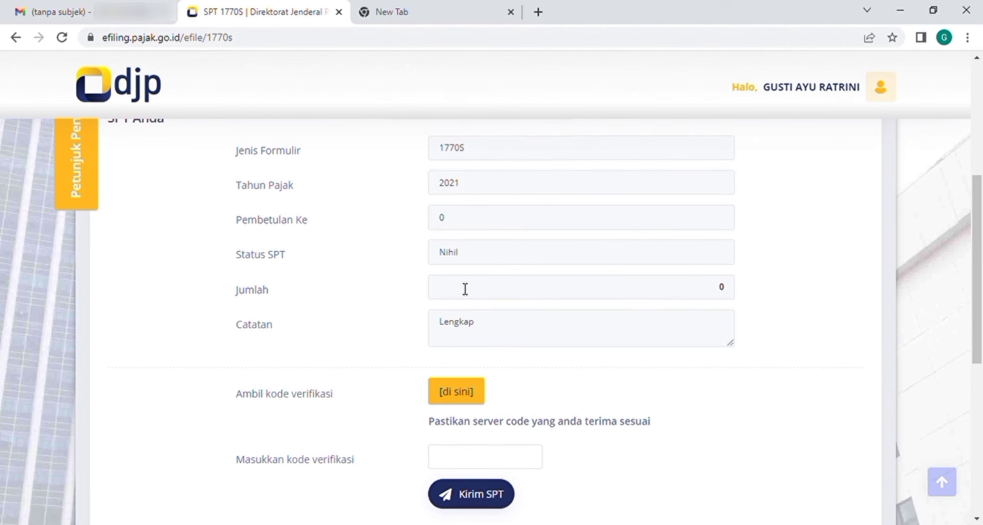
left_click(464, 393)
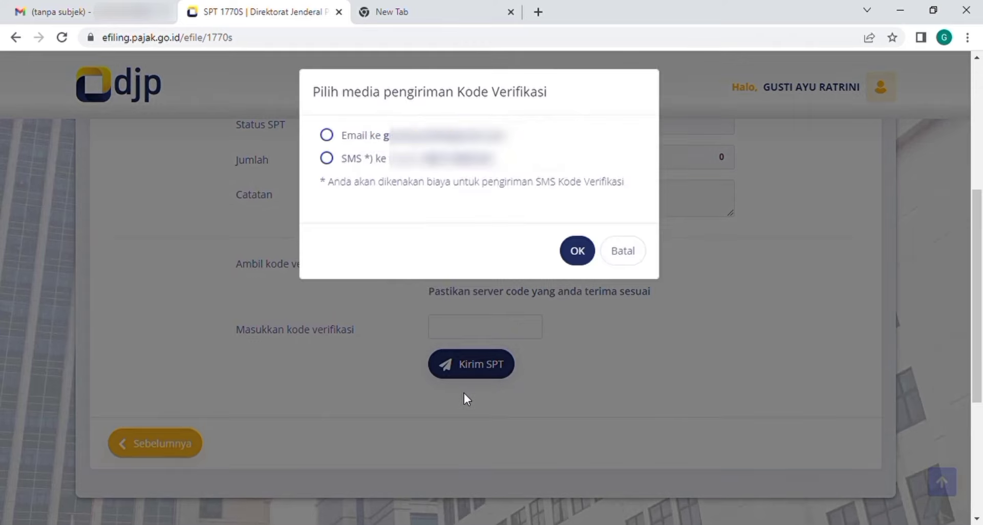
left_click(326, 136)
left_click(592, 252)
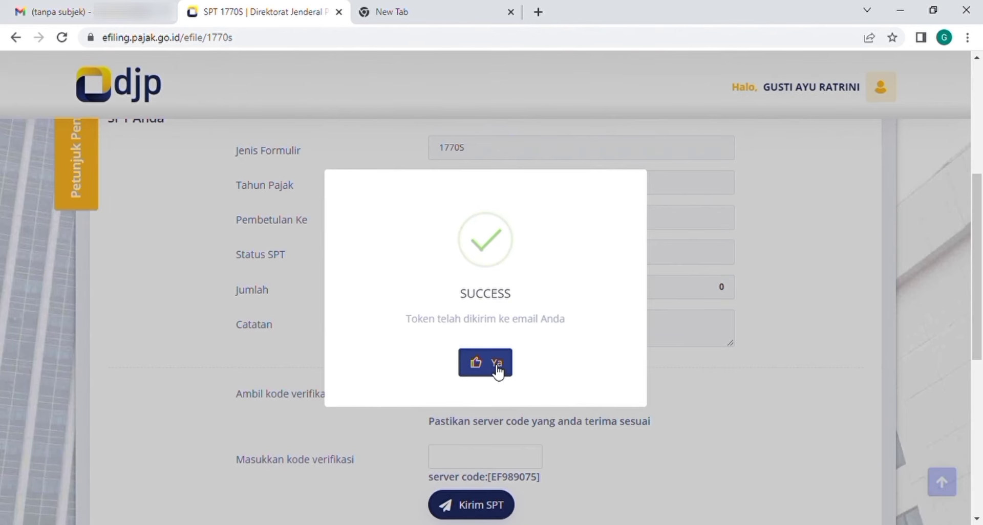
left_click(496, 363)
- Switch to Gmail, leave the PDF preview, open the [e-Filing] Kode Verifikasi email from the inbox and copy the verification code
left_click(87, 13)
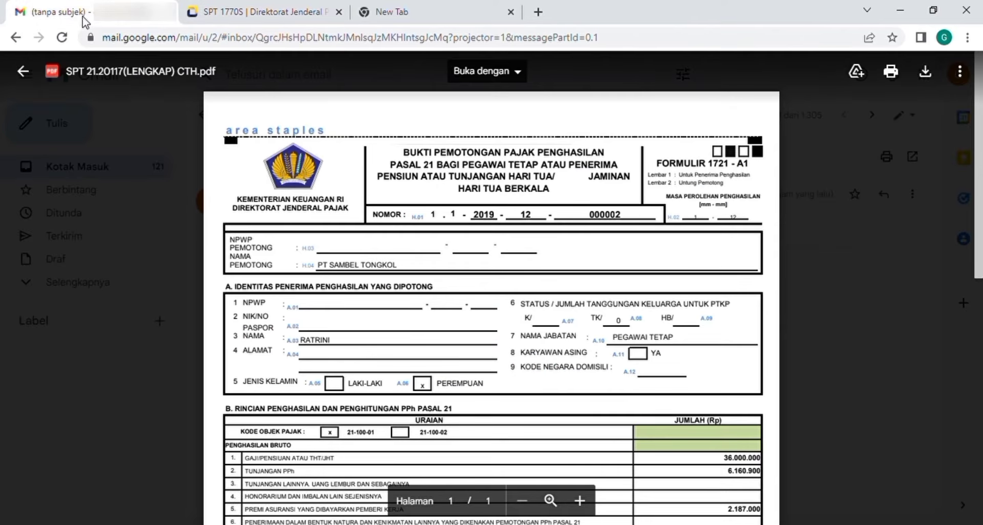
left_click(183, 226)
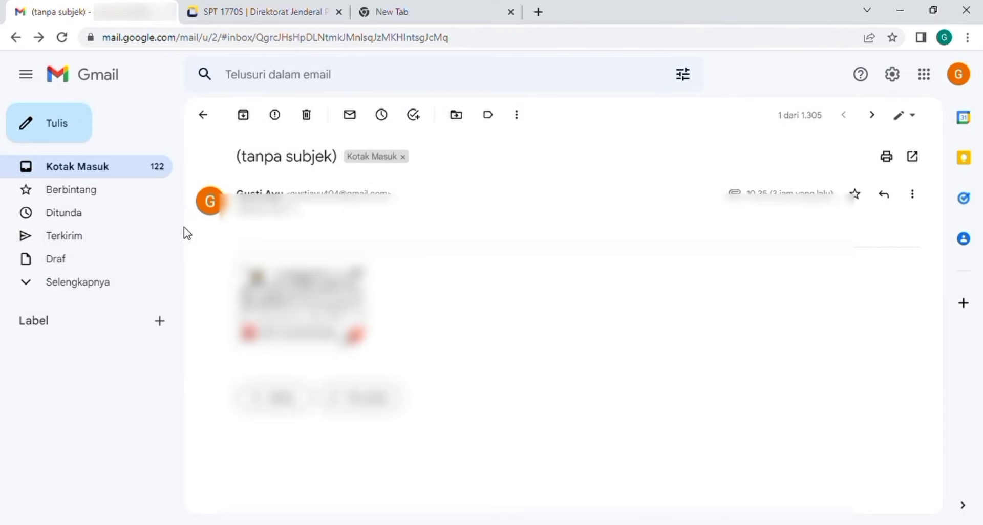
left_click(215, 119)
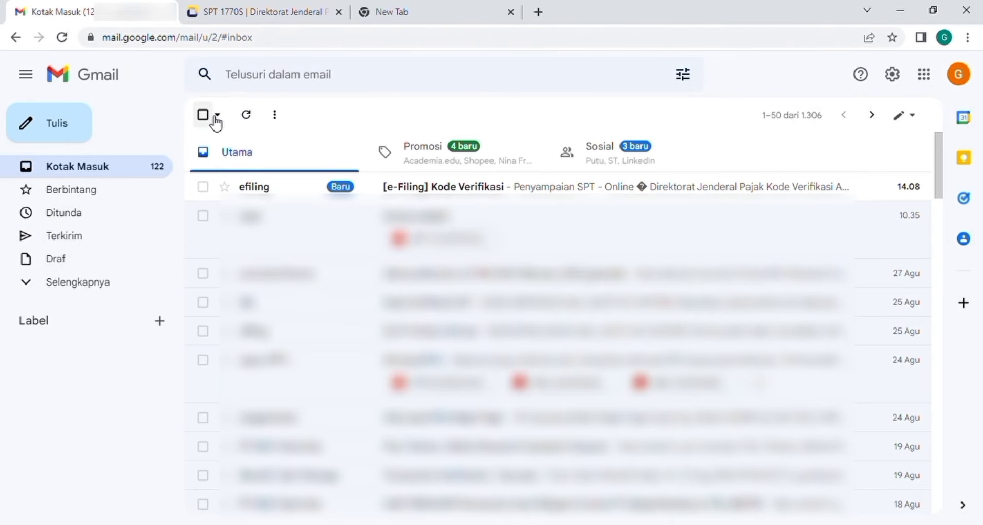
left_click(297, 189)
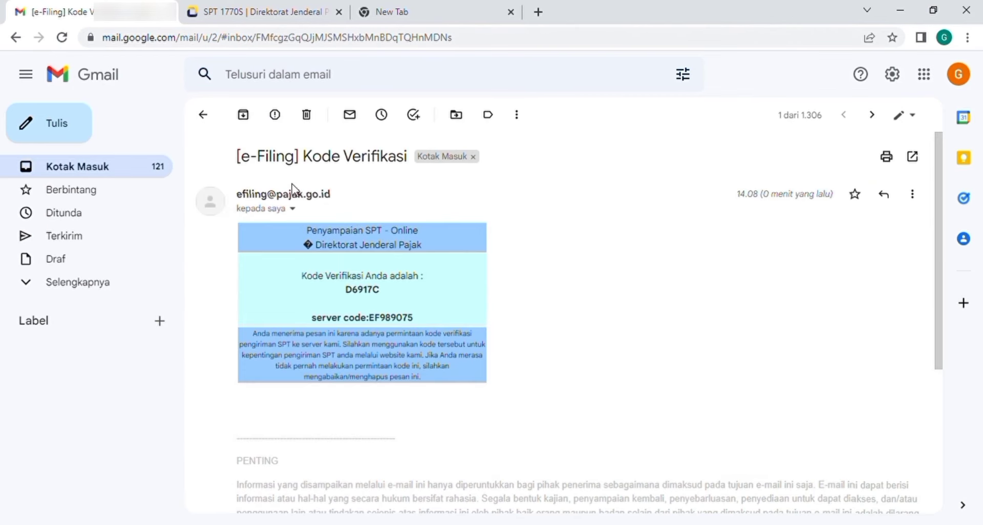
left_click_drag(351, 296, 384, 296)
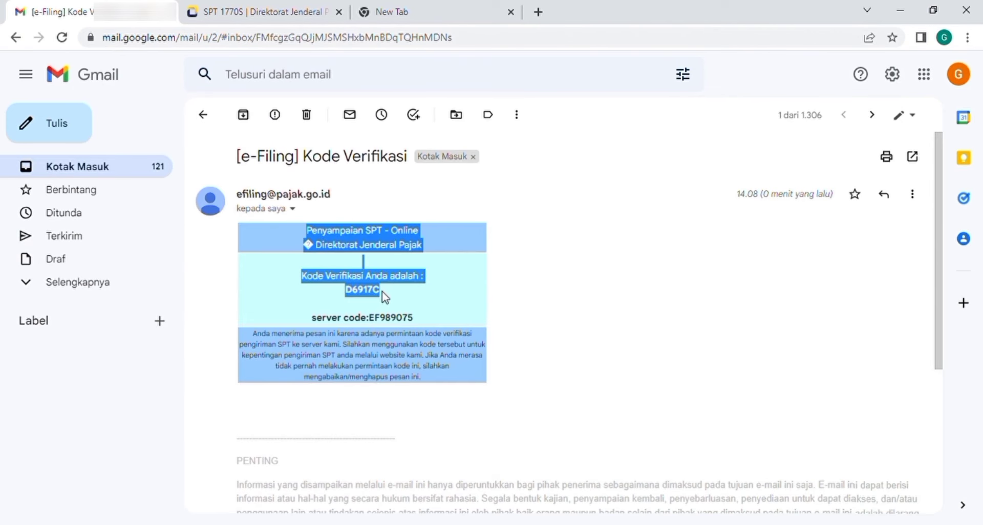
left_click(376, 300)
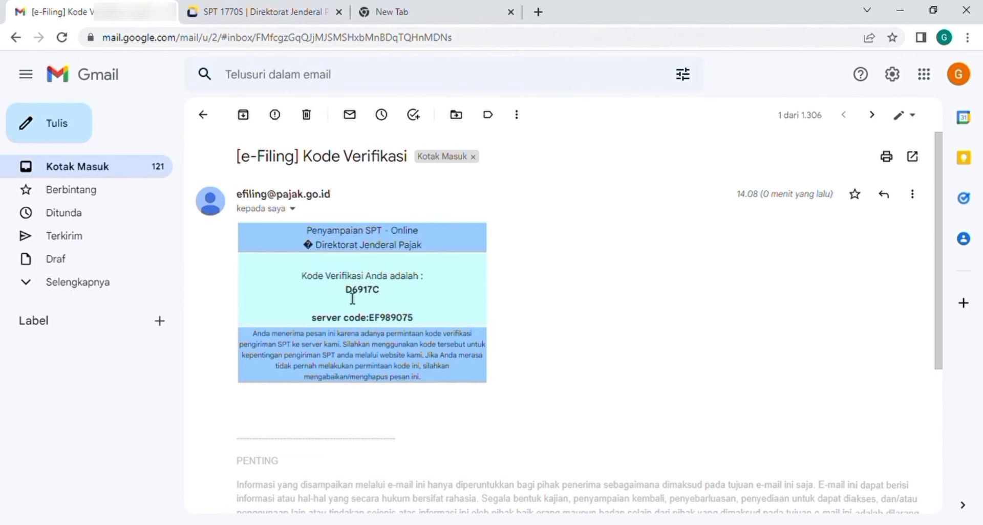
left_click_drag(348, 297, 385, 297)
key("ctrl+c")
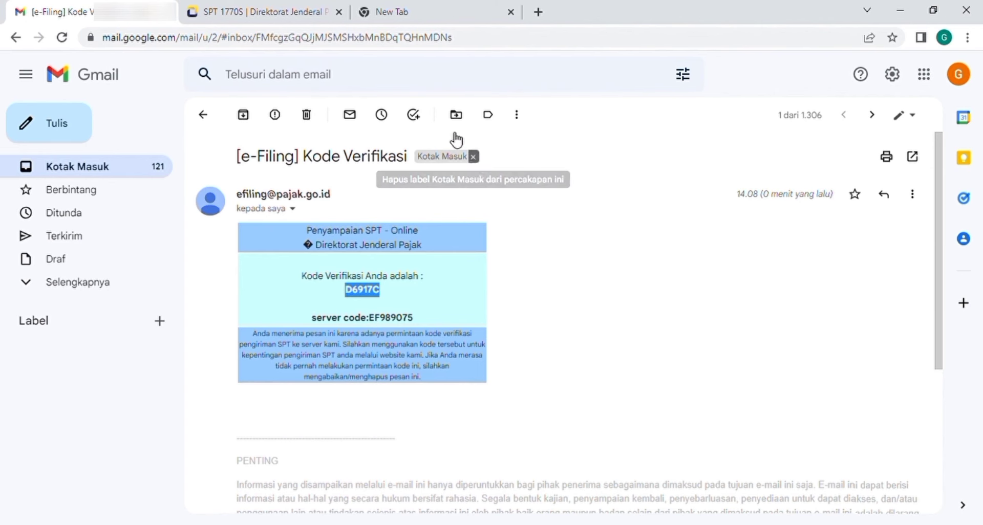
- Return to the DJP e-Filing summary, paste the emailed verification code into Masukkan kode verifikasi and submit the SPT
left_click(310, 7)
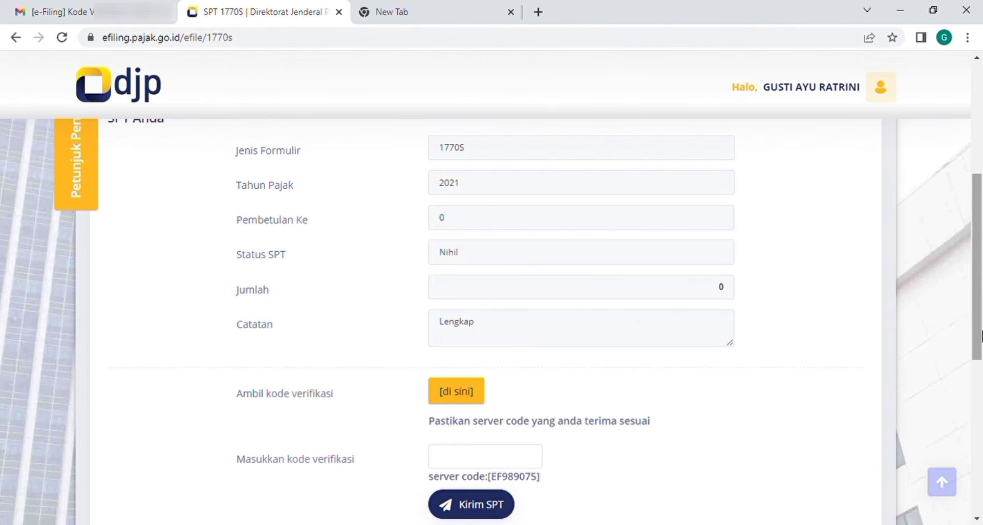
scroll(974, 384, "down", 1)
scroll(974, 389, "down", 2)
left_click(521, 303)
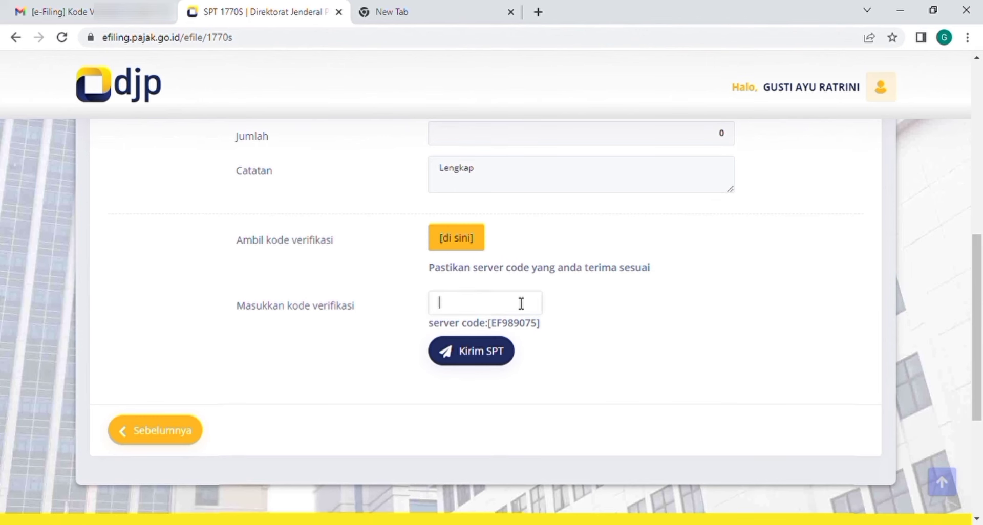
key("ctrl+v")
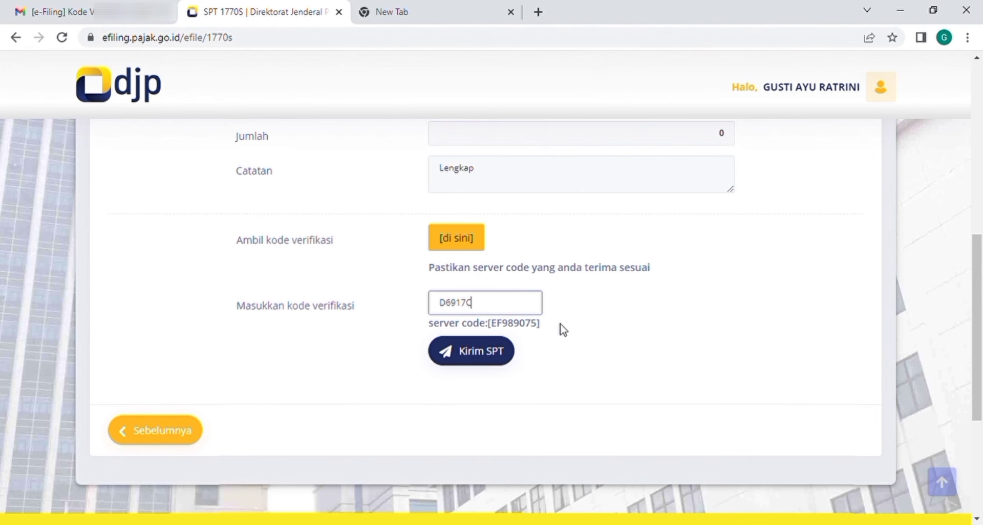
left_click(474, 351)
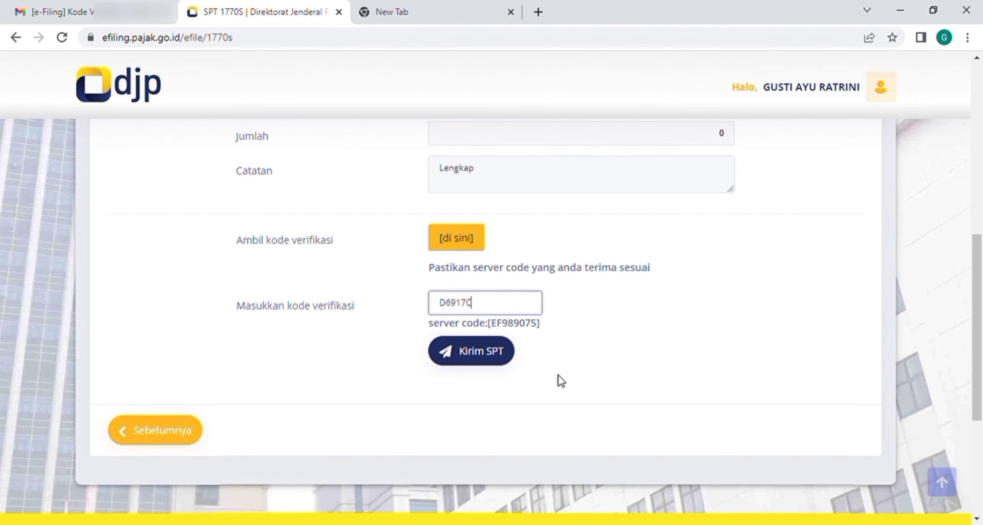